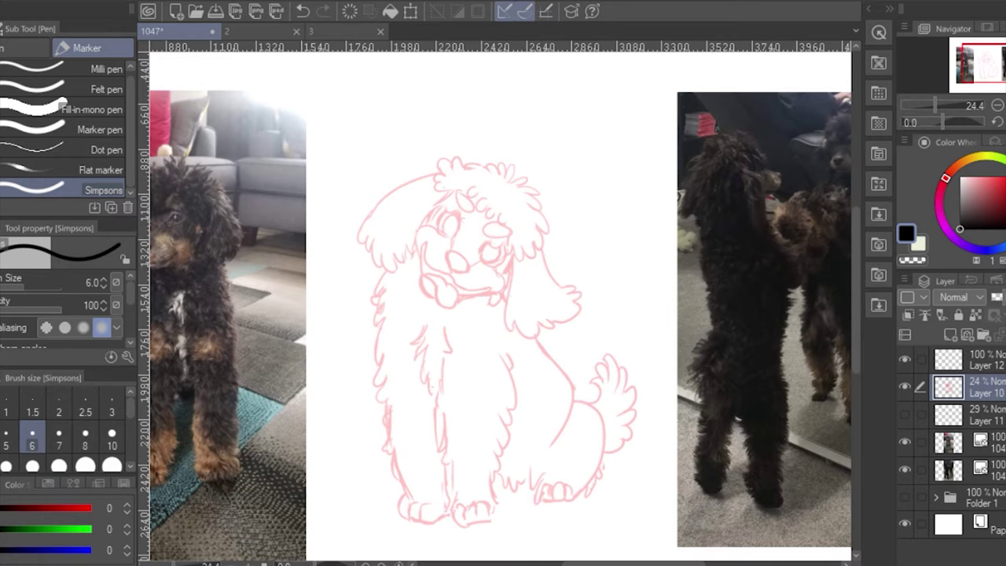
- On Layer 12, ink the scalloped outline of the dog's curly head tuft over the pink sketch at brush size 6
scroll(563, 267, "up", 2)
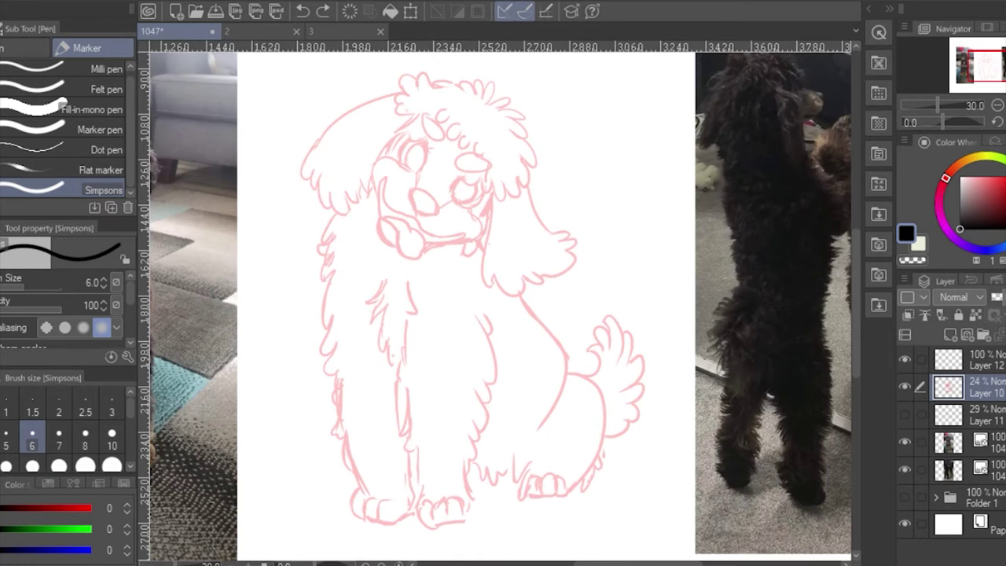
left_click(981, 360)
left_click_drag(485, 82, 490, 100)
left_click_drag(437, 81, 484, 200)
key("ctrl+z")
left_click_drag(484, 208, 498, 229)
mouse_move(502, 226)
left_mouse_down()
mouse_move(435, 182)
mouse_move(517, 183)
mouse_move(480, 175)
mouse_move(521, 190)
mouse_move(511, 236)
mouse_move(532, 225)
left_mouse_up()
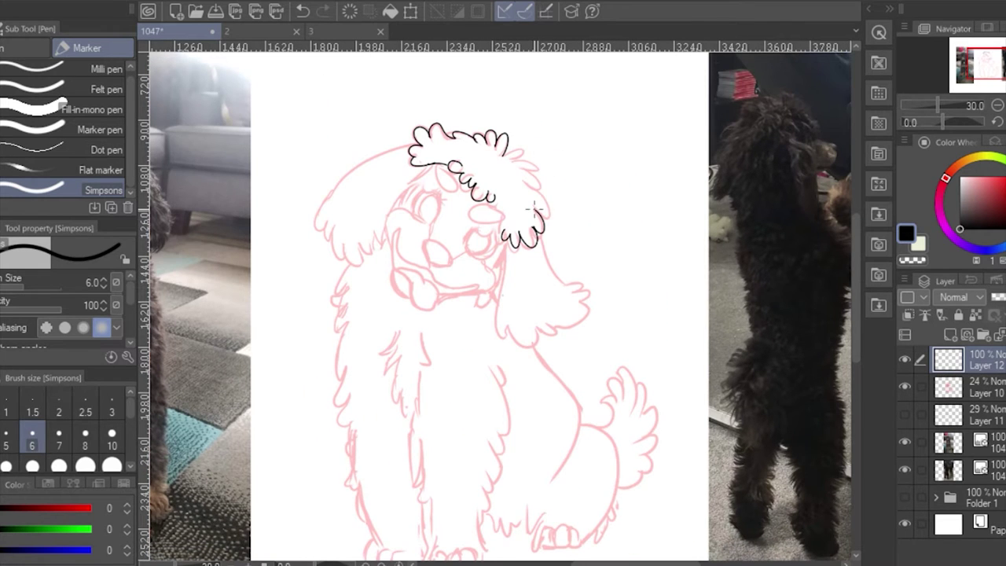
left_click_drag(539, 179, 554, 229)
- Ink the outlines of both almond-shaped eyes and the rounded triangular nose over the sketch
mouse_move(464, 286)
left_mouse_down()
mouse_move(562, 194)
mouse_move(550, 212)
mouse_move(489, 157)
left_mouse_up()
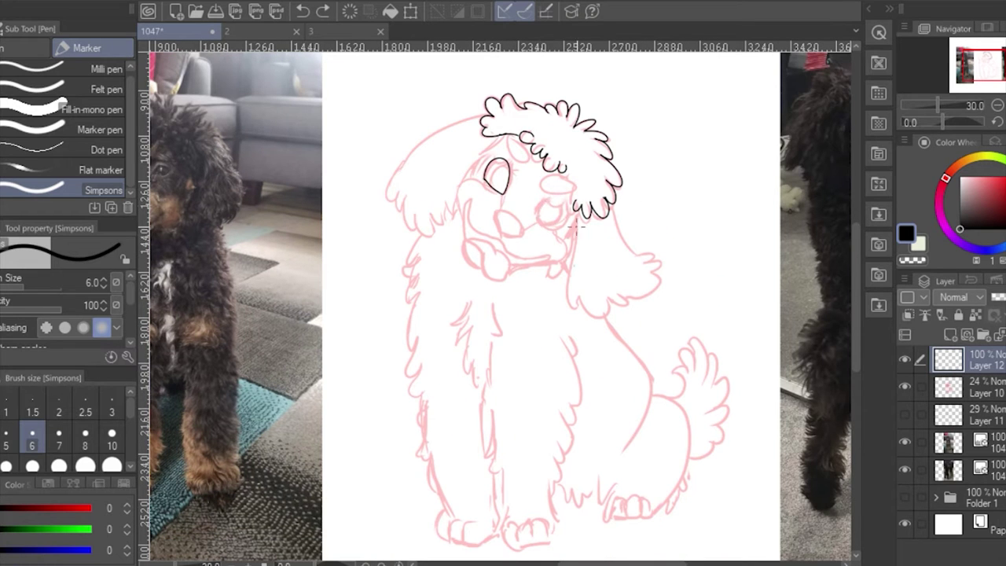
left_click_drag(571, 223, 490, 150)
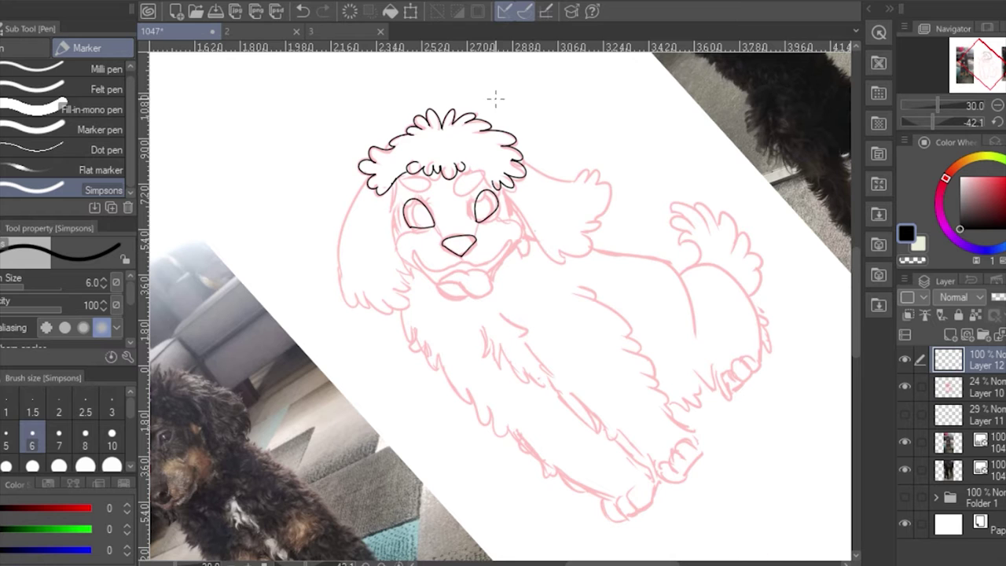
scroll(495, 253, "up", 5)
- Ink both floppy ears with scalloped fur tips and add the inner curves of the irises inside the eyes
left_click_drag(295, 112, 279, 179)
mouse_move(454, 93)
left_mouse_down()
mouse_move(487, 146)
mouse_move(443, 344)
left_mouse_up()
left_click_drag(236, 259, 292, 147)
mouse_move(160, 146)
left_mouse_down()
mouse_move(326, 118)
mouse_move(289, 195)
mouse_move(271, 436)
left_mouse_up()
left_click_drag(314, 354, 262, 216)
left_click_drag(268, 288, 295, 317)
mouse_move(284, 273)
left_mouse_down()
mouse_move(308, 319)
mouse_move(356, 310)
mouse_move(410, 203)
mouse_move(350, 521)
left_mouse_up()
left_click_drag(324, 409, 314, 212)
mouse_move(686, 391)
left_mouse_down()
mouse_move(585, 201)
mouse_move(550, 235)
mouse_move(534, 157)
left_mouse_up()
mouse_move(541, 131)
left_mouse_down()
mouse_move(468, 236)
mouse_move(416, 349)
left_mouse_up()
mouse_move(424, 346)
left_mouse_down()
mouse_move(444, 256)
mouse_move(509, 304)
mouse_move(621, 330)
left_mouse_up()
mouse_move(550, 306)
left_mouse_down()
mouse_move(645, 283)
mouse_move(680, 271)
left_mouse_up()
mouse_move(632, 248)
left_mouse_down()
mouse_move(675, 259)
mouse_move(626, 96)
mouse_move(472, 314)
left_mouse_up()
mouse_move(550, 275)
left_mouse_down()
mouse_move(554, 417)
mouse_move(601, 462)
left_mouse_up()
left_click_drag(502, 298, 550, 235)
left_click_drag(479, 315, 336, 266)
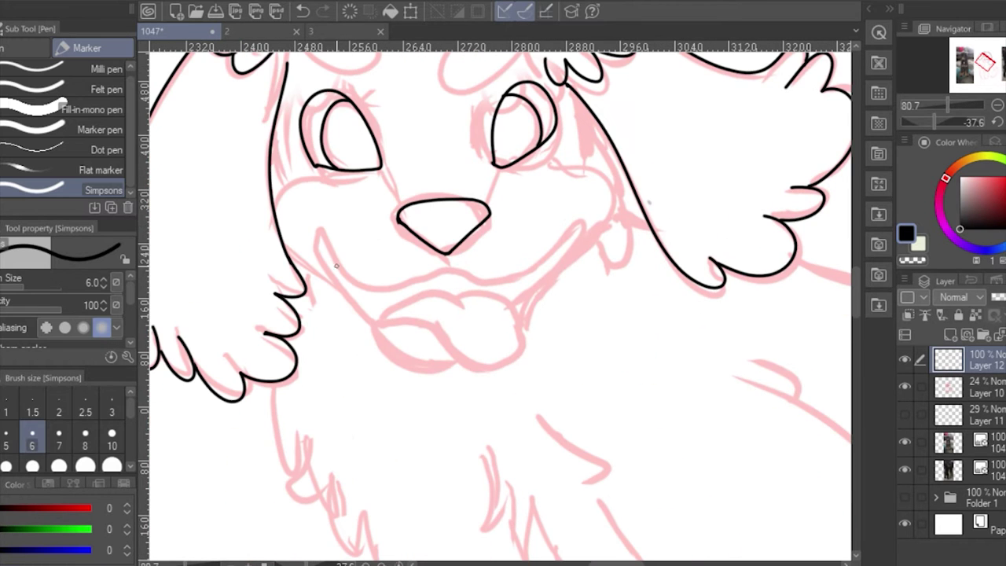
- Ink the cheeks and jaw, and the open smiling mouth with its tongue and two small teeth
left_click_drag(333, 182, 312, 133)
left_click_drag(283, 226, 339, 262)
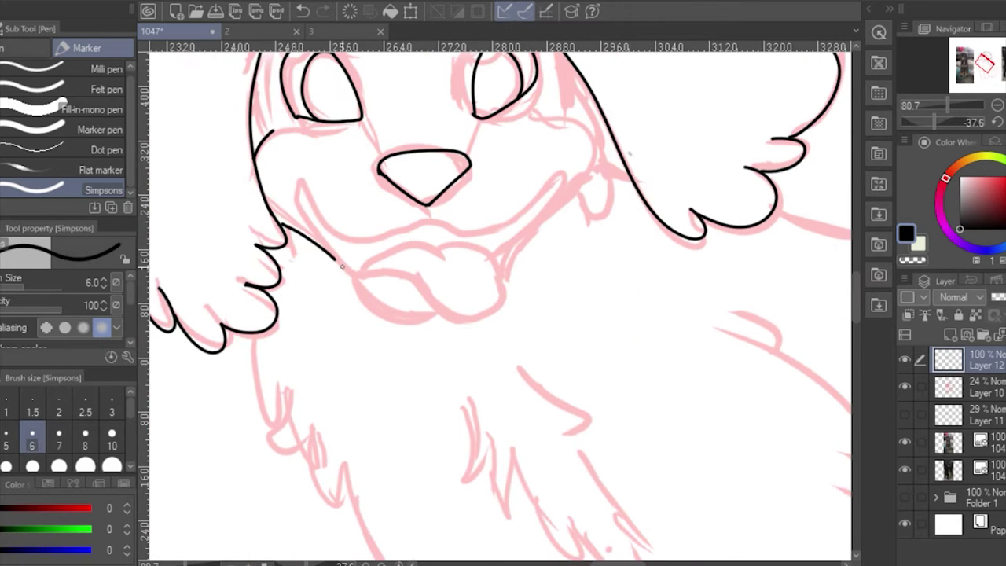
mouse_move(302, 185)
left_mouse_down()
mouse_move(326, 236)
mouse_move(432, 234)
mouse_move(534, 199)
mouse_move(403, 358)
left_mouse_up()
mouse_move(489, 216)
left_mouse_down()
mouse_move(503, 266)
mouse_move(401, 374)
left_mouse_up()
key("ctrl+z")
left_click_drag(403, 370, 409, 375)
left_click_drag(484, 216, 492, 226)
key("ctrl+z")
mouse_move(480, 191)
left_mouse_down()
mouse_move(491, 223)
mouse_move(508, 234)
mouse_move(609, 130)
left_mouse_up()
key("ctrl+z")
key("ctrl+z")
mouse_move(364, 283)
left_mouse_down()
mouse_move(440, 325)
mouse_move(380, 306)
mouse_move(451, 327)
mouse_move(459, 276)
mouse_move(449, 323)
mouse_move(448, 314)
left_mouse_up()
key("ctrl+z")
left_click_drag(370, 280, 385, 285)
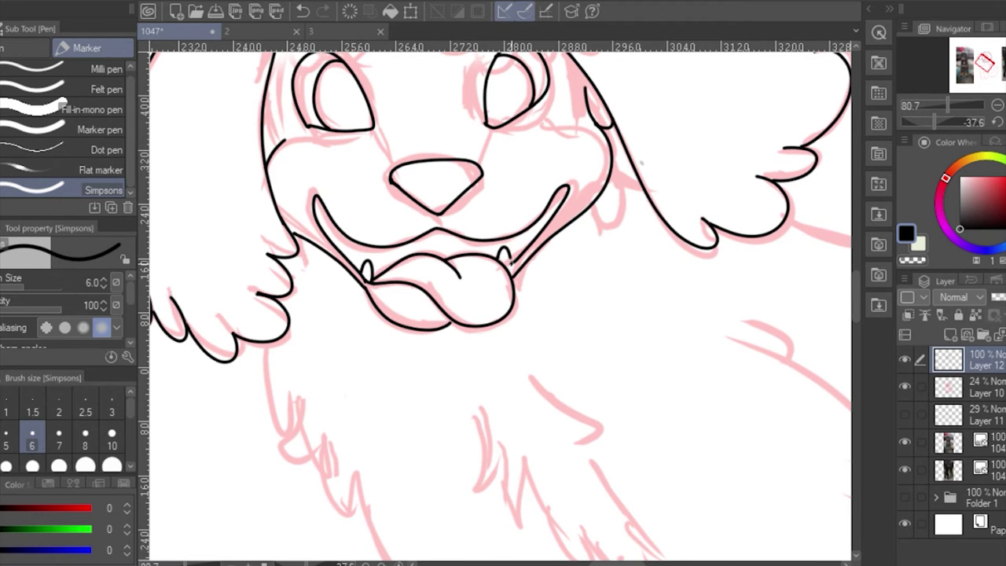
- At brush size 3, ink thin lines from the eyes to the nose and the wavy upper fur edge of the muzzle
left_click_drag(642, 270, 542, 220)
left_click(111, 411)
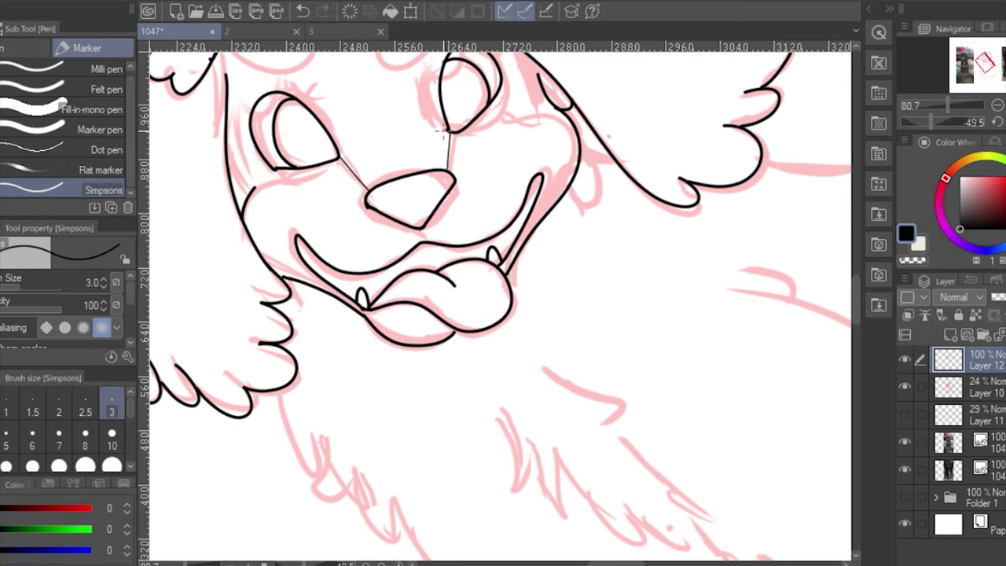
key("e")
scroll(444, 132, "down", 3)
key("p")
scroll(530, 157, "down", 3)
mouse_move(597, 235)
left_mouse_down()
mouse_move(557, 157)
mouse_move(661, 210)
left_mouse_up()
scroll(555, 149, "up", 2)
left_click_drag(437, 93, 539, 222)
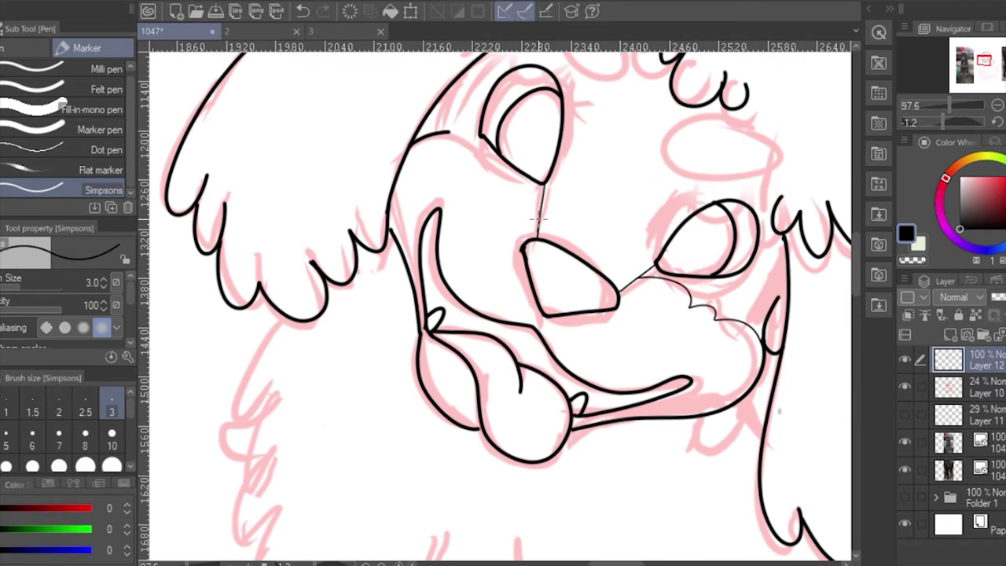
- At brush size 6, ink the jagged fur edge of the body's left side from the ear down the front leg
scroll(446, 132, "down", 5)
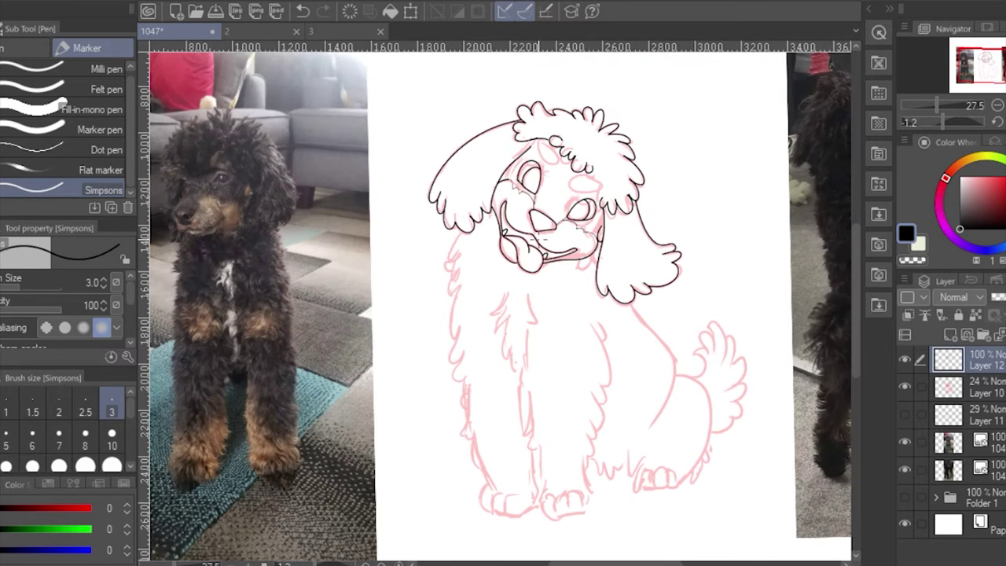
left_click(32, 440)
key("ctrl+z")
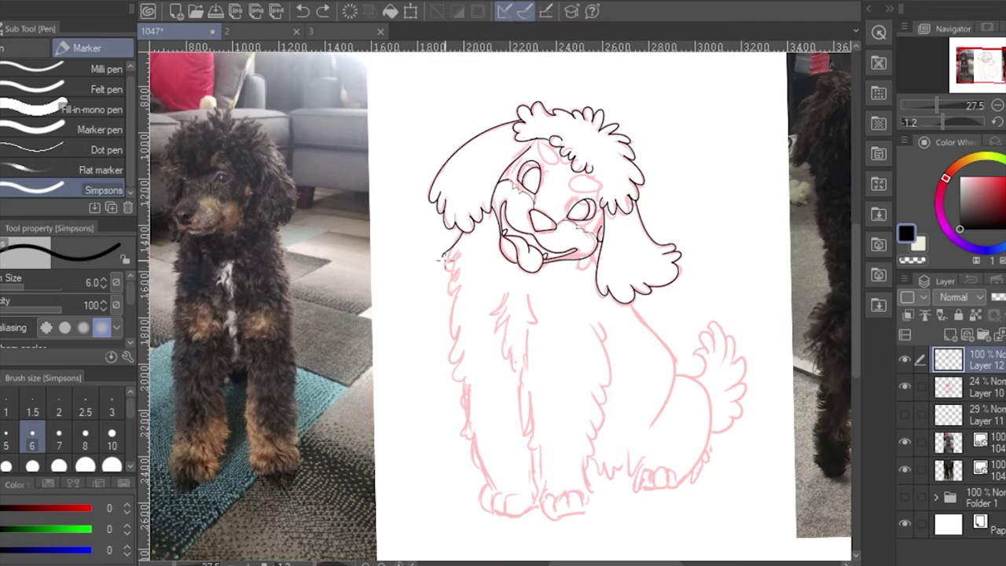
left_click_drag(465, 305, 454, 265)
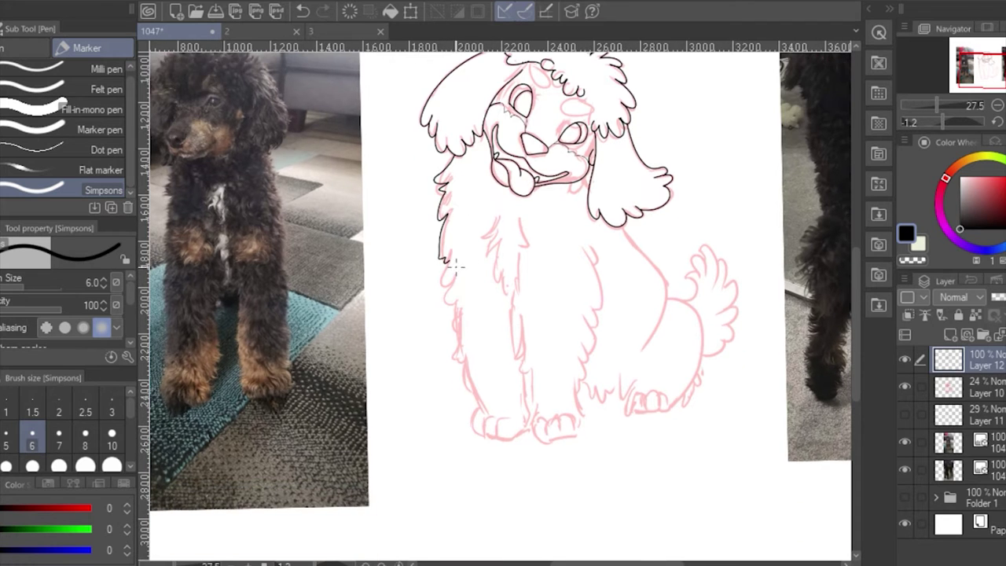
left_click_drag(447, 301, 456, 255)
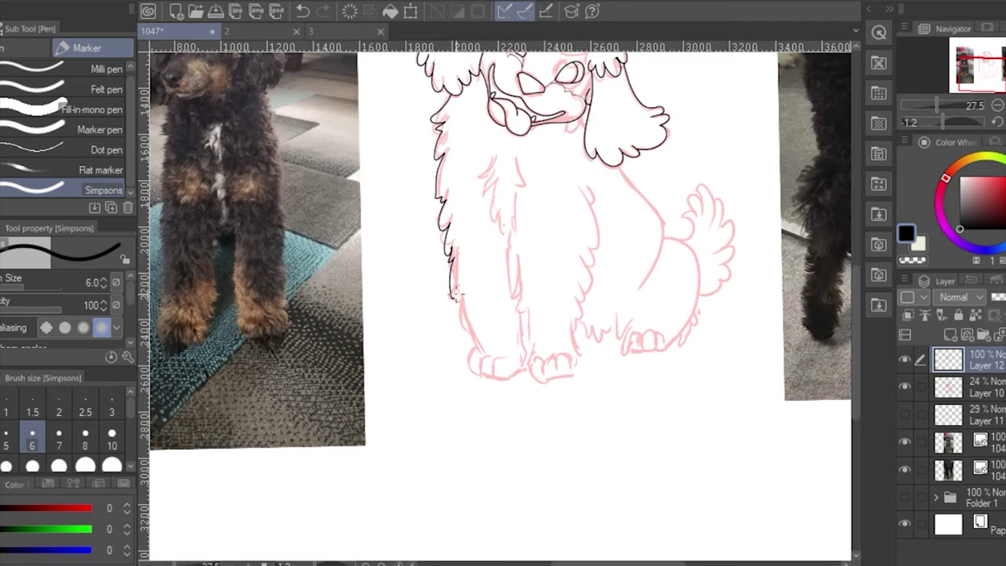
left_click_drag(458, 355, 526, 228)
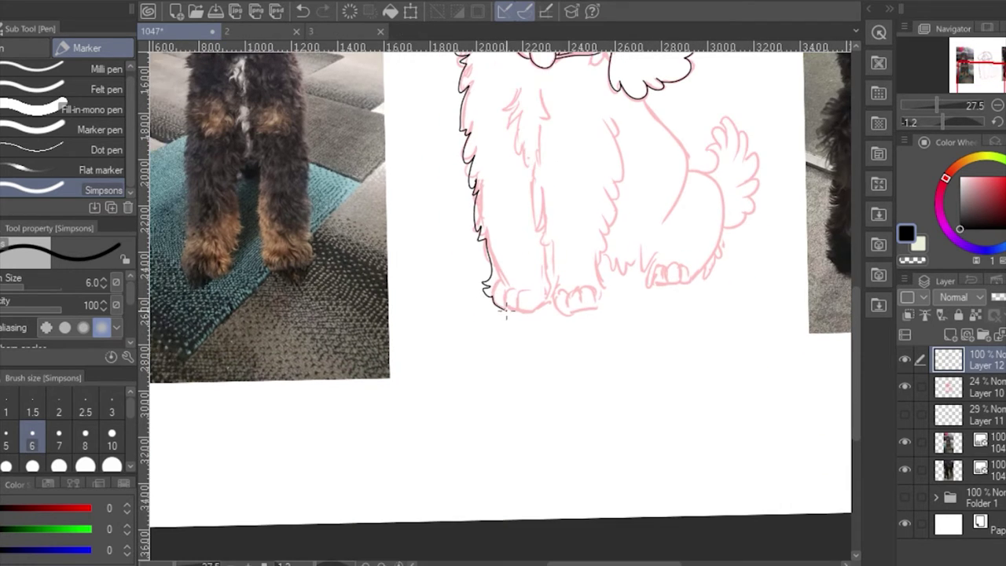
- Ink the left front paw with its fur tufts and the toe outlines of the right front paw
key("ctrl+z")
scroll(548, 306, "down", 2)
left_click_drag(534, 389, 507, 407)
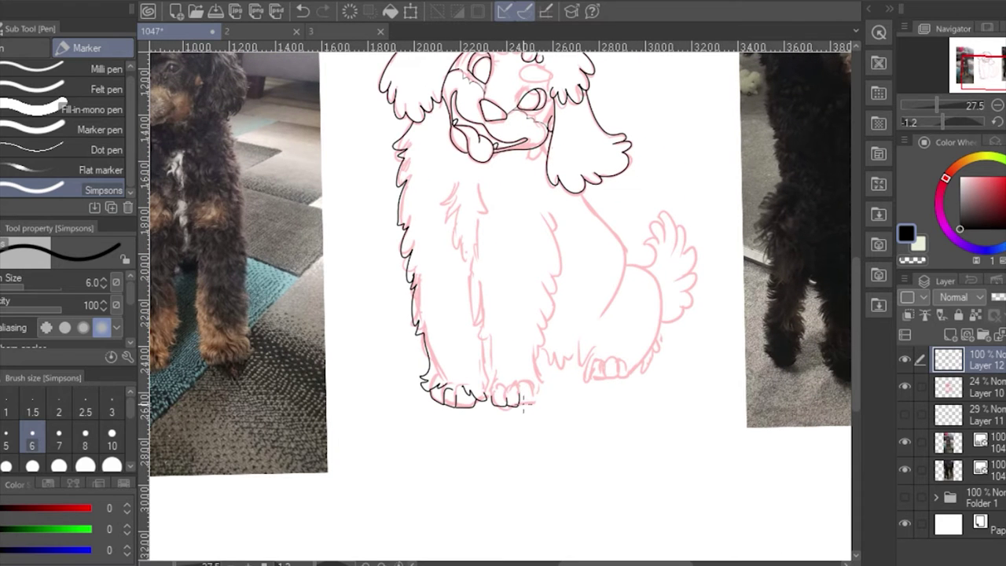
- Refine the toe curves of the right front paw and ink the fur tufts around it and between the legs
scroll(502, 394, "up", 4)
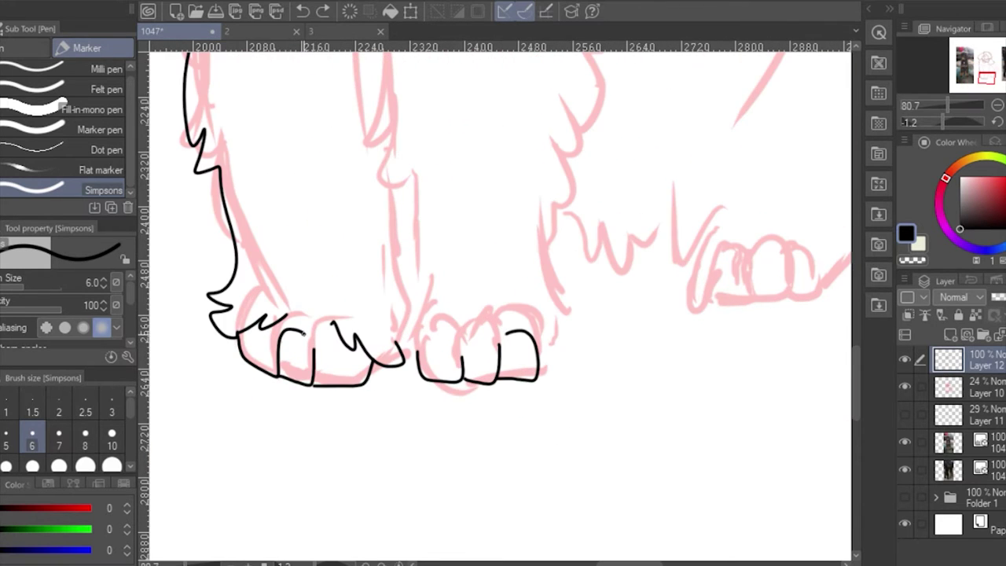
key("ctrl+z")
mouse_move(417, 354)
left_mouse_down()
mouse_move(453, 330)
mouse_move(460, 337)
left_mouse_up()
mouse_move(463, 339)
left_mouse_down()
mouse_move(470, 322)
mouse_move(500, 339)
left_mouse_up()
mouse_move(420, 343)
left_mouse_down()
mouse_move(402, 360)
mouse_move(393, 324)
left_mouse_up()
left_click_drag(562, 333, 537, 357)
left_click_drag(555, 302, 573, 336)
left_click_drag(396, 243, 439, 385)
left_click_drag(446, 460, 440, 365)
- Ink the outer fur edge of the right foreleg down to the paw and the belly fur behind it
scroll(566, 274, "down", 4)
left_click_drag(578, 269, 584, 290)
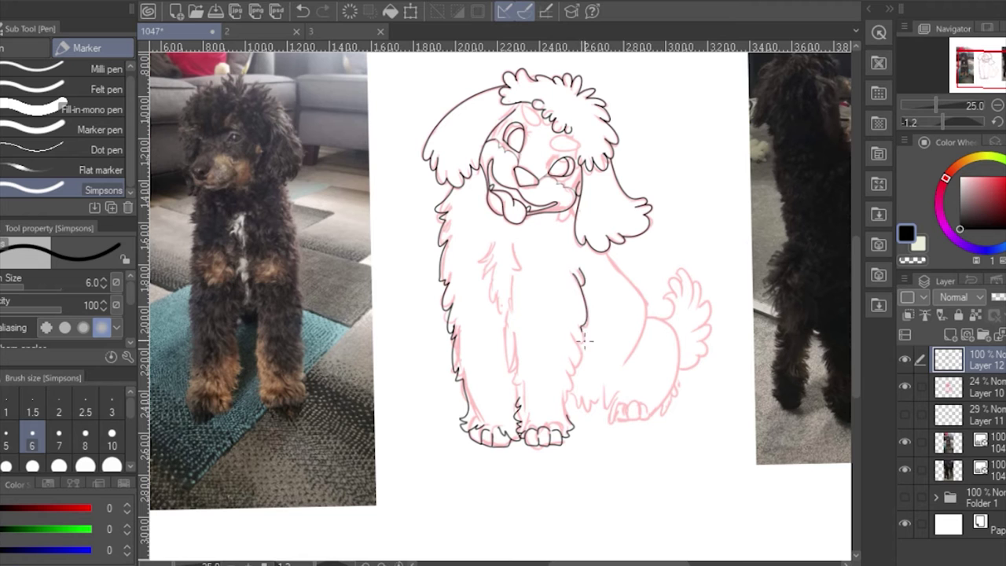
left_click_drag(566, 413, 534, 377)
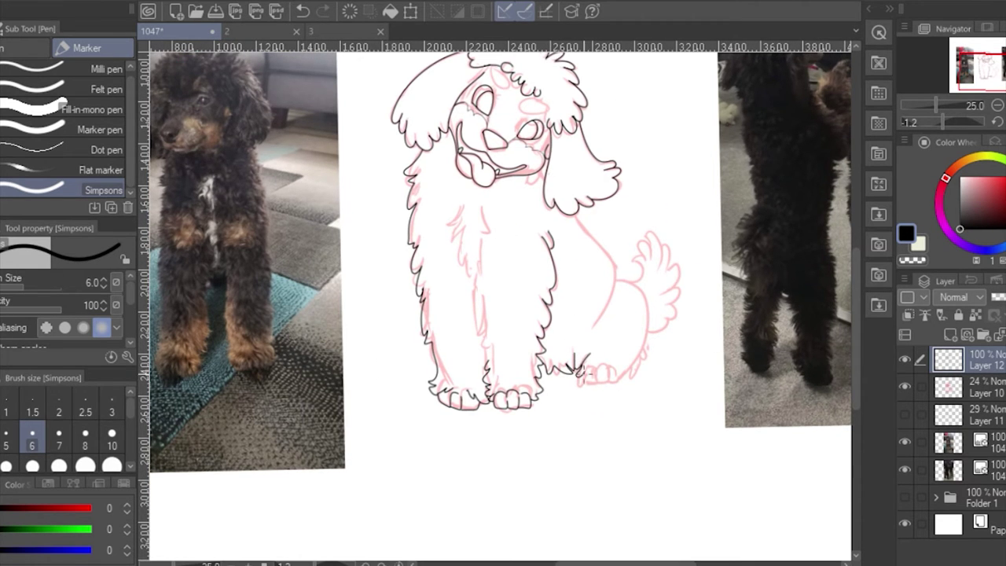
- Ink the hind paw, the haunch and back line, and the fluffy tail over the sketch
scroll(582, 369, "up", 3)
mouse_move(465, 230)
left_mouse_down()
mouse_move(436, 275)
mouse_move(496, 274)
left_mouse_up()
mouse_move(509, 232)
left_mouse_down()
mouse_move(525, 273)
mouse_move(544, 272)
mouse_move(583, 230)
left_mouse_up()
mouse_move(583, 229)
left_mouse_down()
mouse_move(554, 306)
mouse_move(592, 256)
mouse_move(600, 193)
left_mouse_up()
left_click_drag(597, 196, 565, 424)
left_click_drag(471, 288, 571, 375)
mouse_move(524, 288)
left_mouse_down()
mouse_move(445, 257)
mouse_move(502, 136)
mouse_move(512, 173)
mouse_move(553, 169)
mouse_move(582, 289)
mouse_move(542, 303)
left_mouse_up()
mouse_move(561, 223)
left_mouse_down()
mouse_move(594, 276)
mouse_move(517, 306)
left_mouse_up()
left_click_drag(405, 197, 457, 502)
scroll(503, 299, "down", 4)
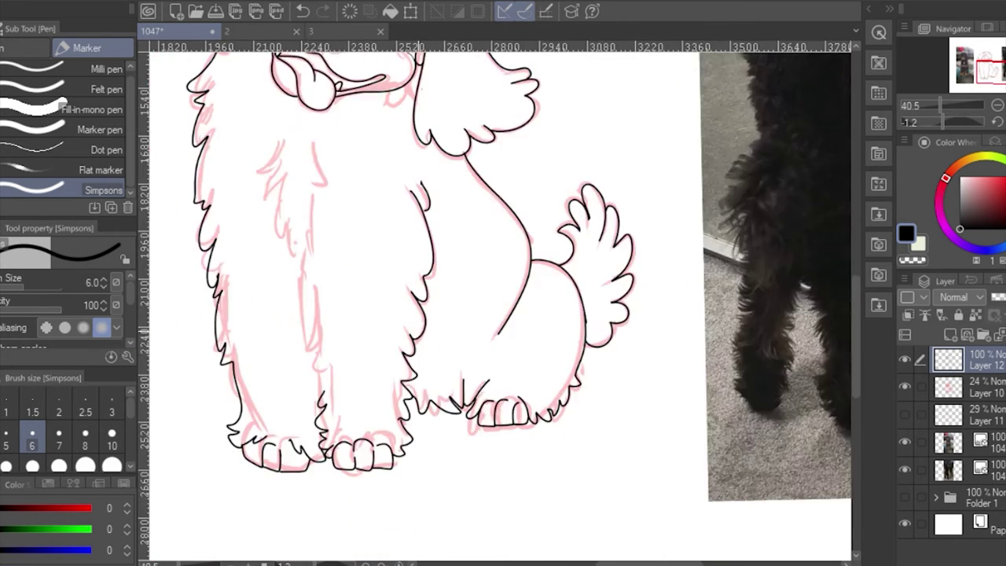
- Ink the spiky chest fur patch and the fur lines running down between the front legs
mouse_move(453, 275)
left_mouse_down()
mouse_move(501, 228)
mouse_move(498, 276)
left_mouse_up()
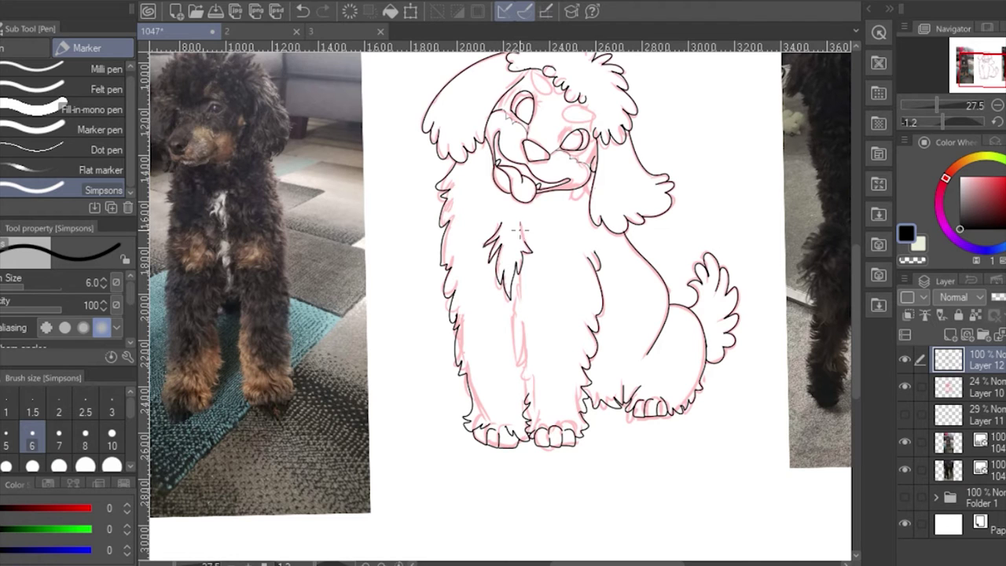
mouse_move(514, 296)
left_mouse_down()
mouse_move(507, 245)
mouse_move(510, 314)
left_mouse_up()
left_click_drag(555, 268, 577, 279)
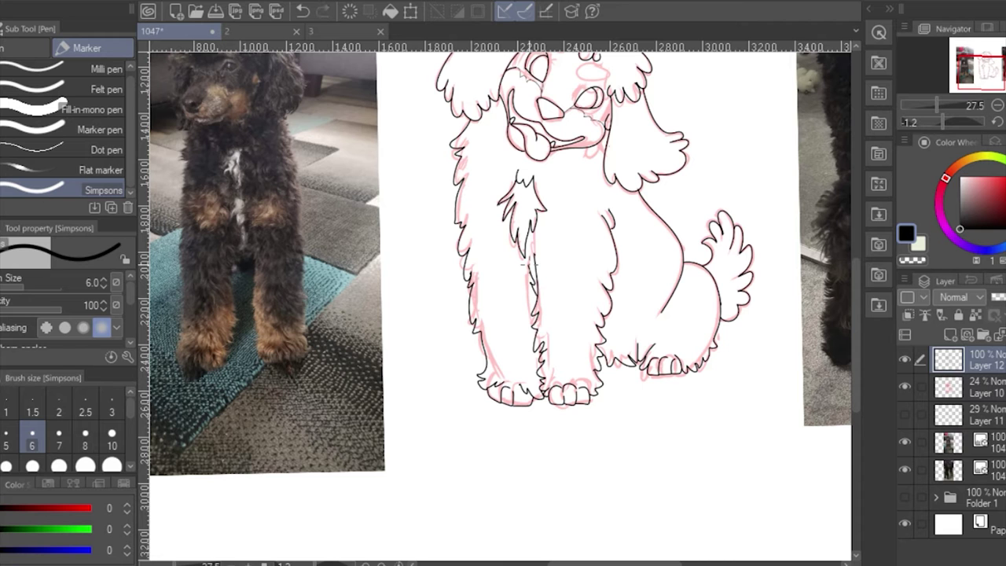
- Draw an Ellipse outline for the eyebrow above the left eye on a new layer
key("ctrl+0")
scroll(431, 148, "up", 3)
key("u")
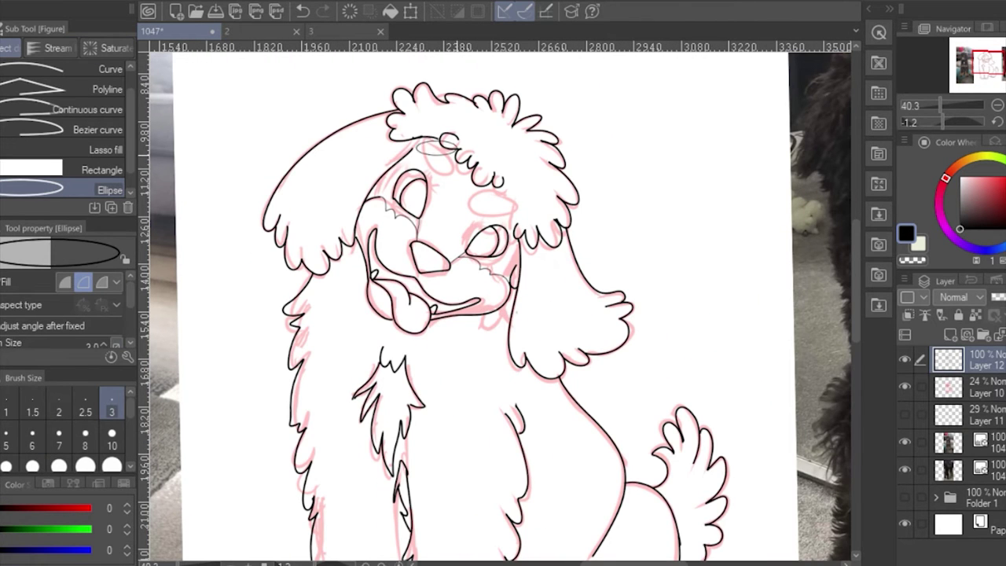
key("ctrl+shift+n")
key("bracketright")
mouse_move(415, 149)
left_mouse_down()
mouse_move(454, 169)
mouse_move(423, 168)
mouse_move(502, 213)
left_mouse_up()
key("ctrl+z")
- Place a rotated copy of the eyebrow ellipse above the right eye and merge the eyebrow layers into Layer 12
key("m")
left_click(476, 214)
left_click(540, 251)
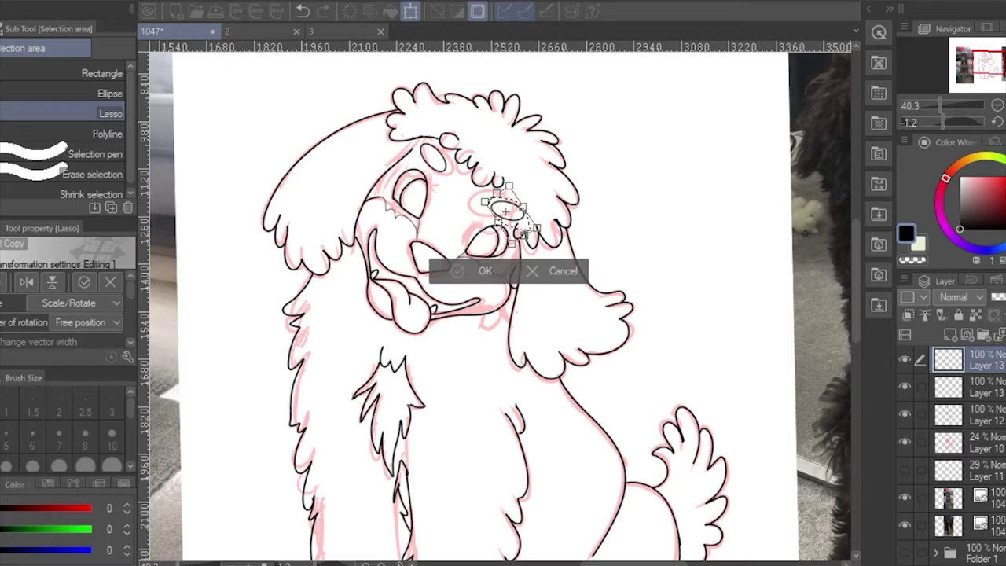
key("Return")
key("ctrl+d")
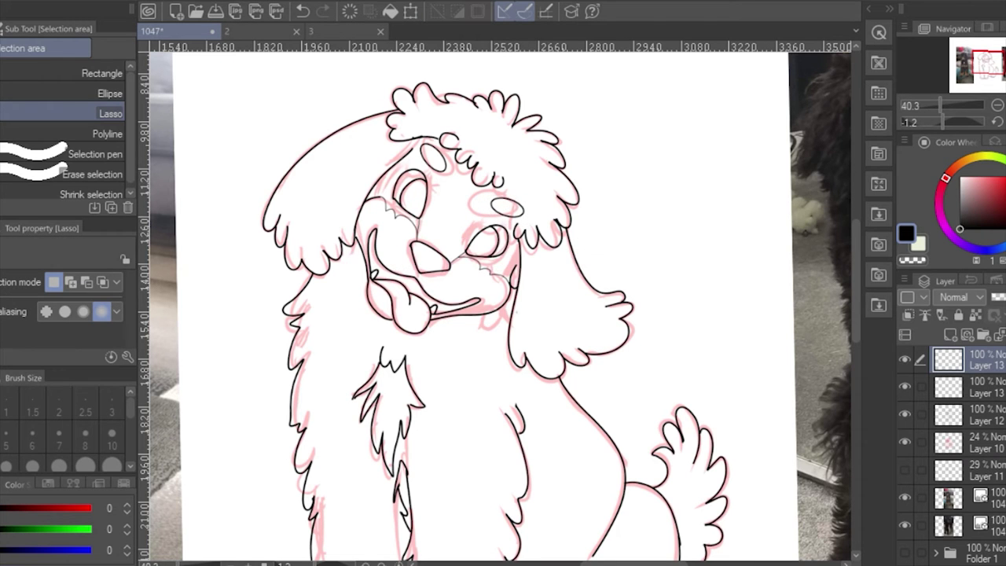
key("ctrl+e")
- Extend the fringe curls toward the right eyebrow and hide the pink sketch on Layer 10
key("p")
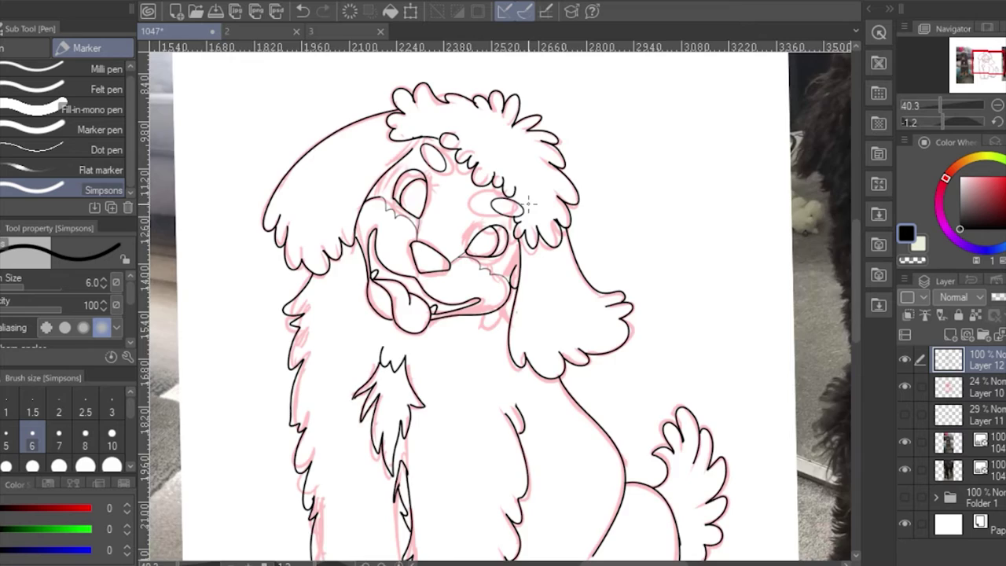
scroll(529, 204, "down", 5)
left_click(904, 385)
scroll(274, 385, "up", 3)
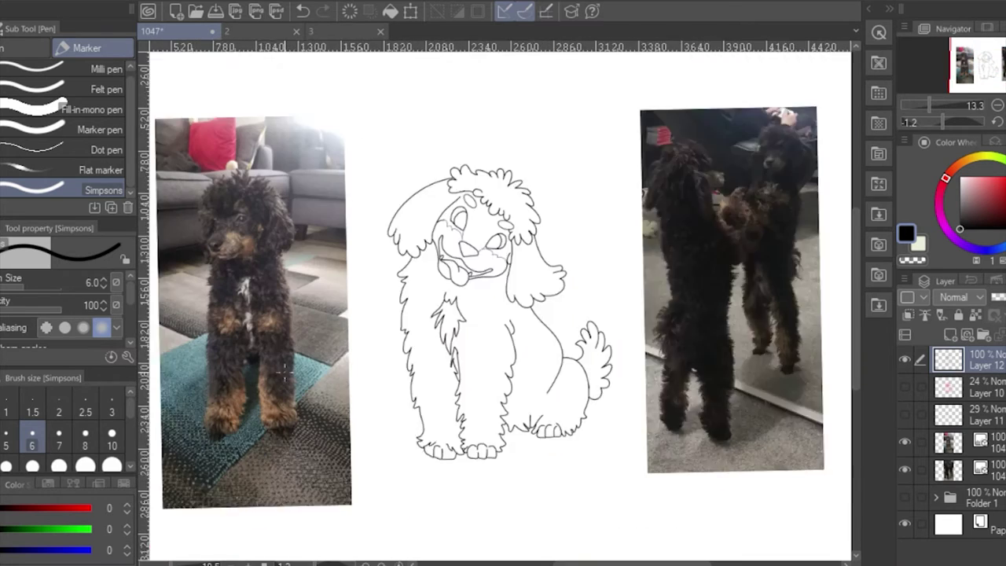
- Pick dark fur colour from the photo and fill a lasso selection around the dog on a new layer beneath the line art
scroll(282, 369, "up", 2)
left_click(287, 365, "alt")
key("g")
key("ctrl+shift+n")
scroll(495, 298, "down", 1)
key("m")
mouse_move(673, 424)
left_mouse_down()
mouse_move(591, 467)
mouse_move(673, 426)
left_mouse_up()
key("alt+BackSpace")
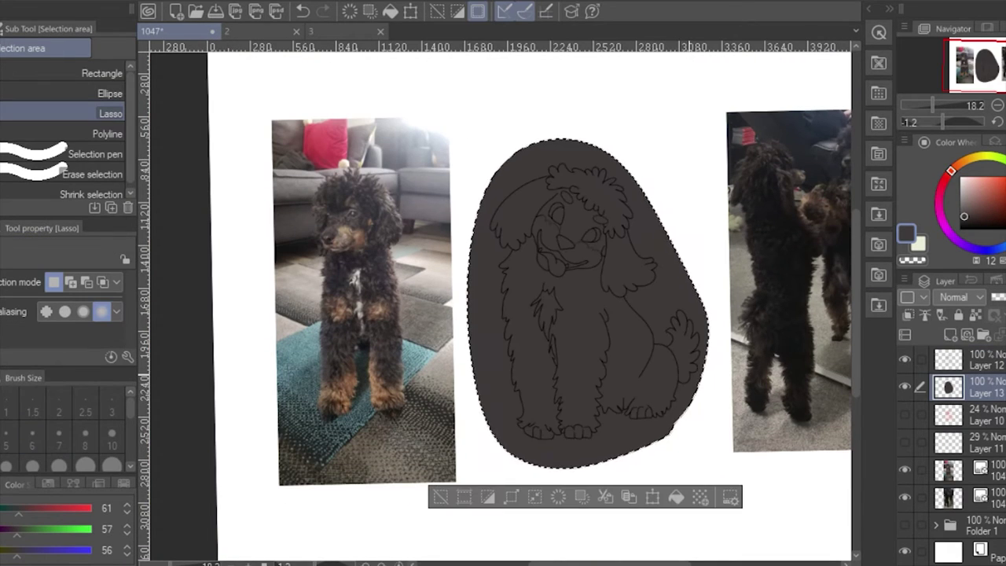
- Delete the dark fill outside the dog's outline using an auto selection, then clear the selection
key("w")
key("ctrl+shift+i")
key("Delete")
key("ctrl+d")
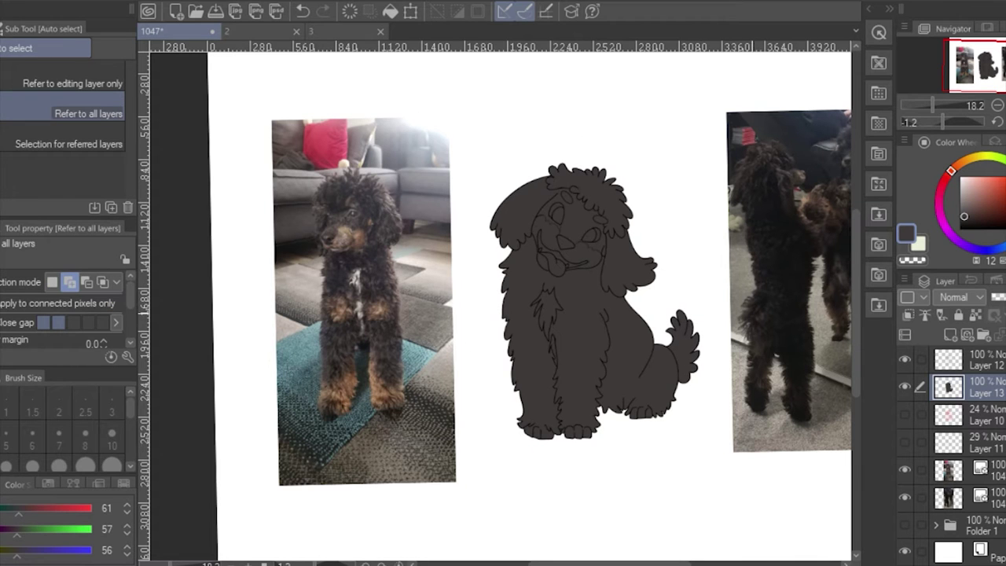
- Fill the muzzle and chin areas with brown (RGB 117, 86, 66)
key("g")
key("g")
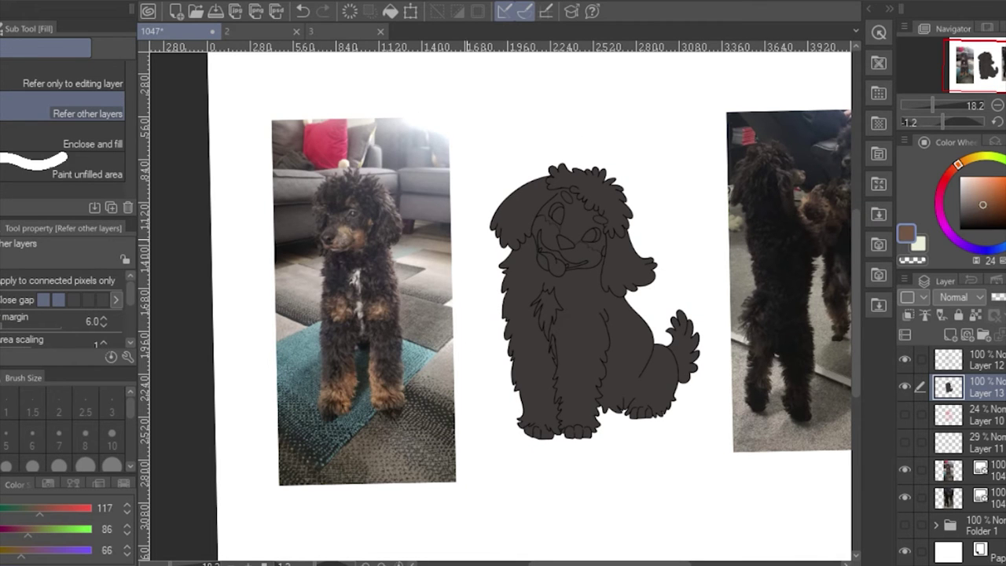
left_click(569, 250)
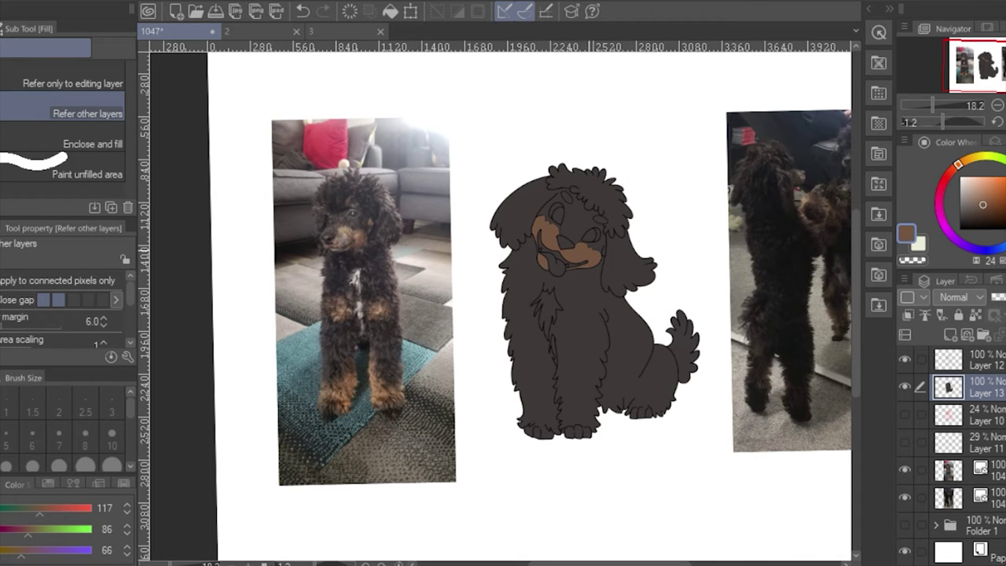
- Set the disney pen to size 3 and add a new layer clipped to the dark fur layer
key("m")
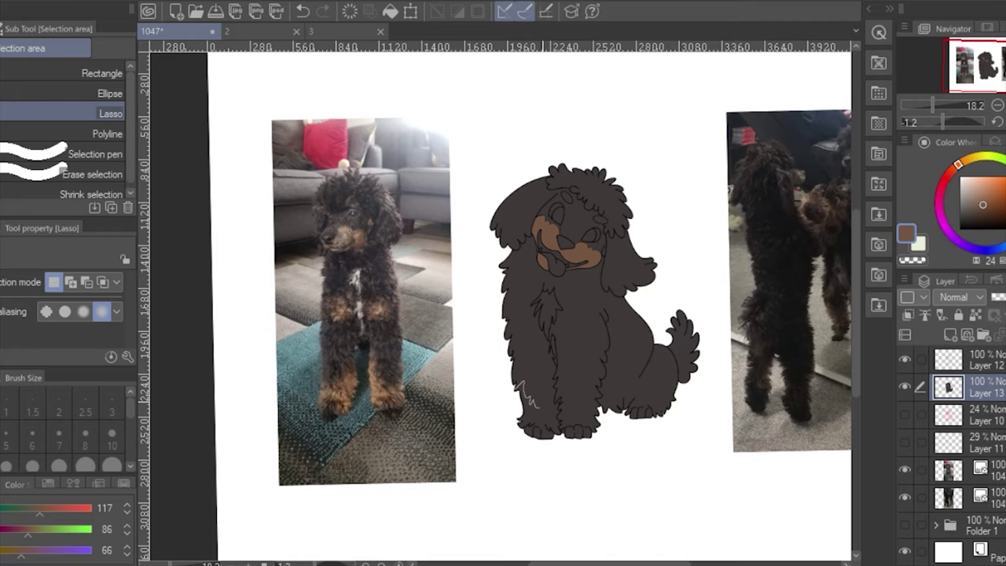
key("p")
scroll(518, 382, "up", 4)
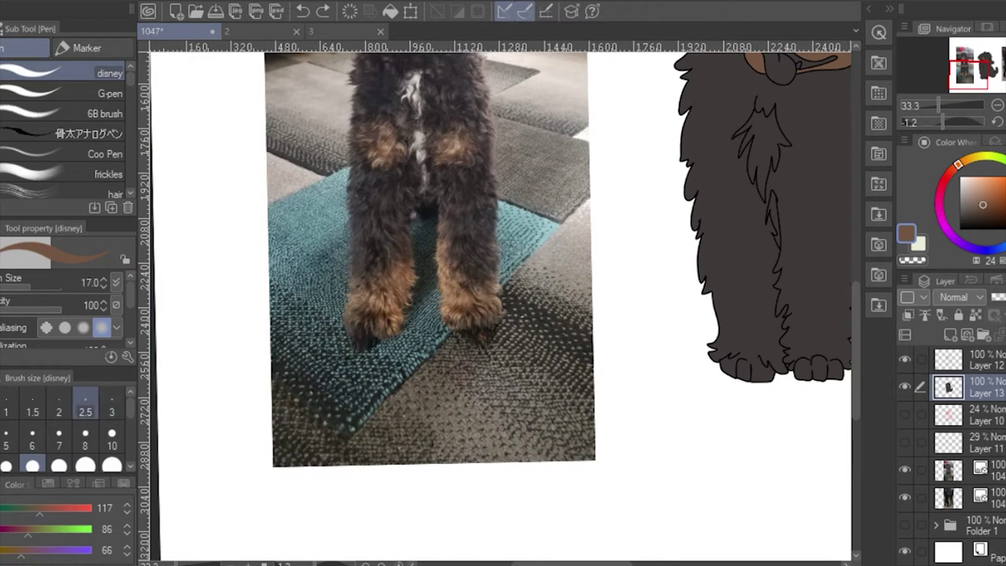
key("bracketright")
left_click_drag(713, 300, 571, 352)
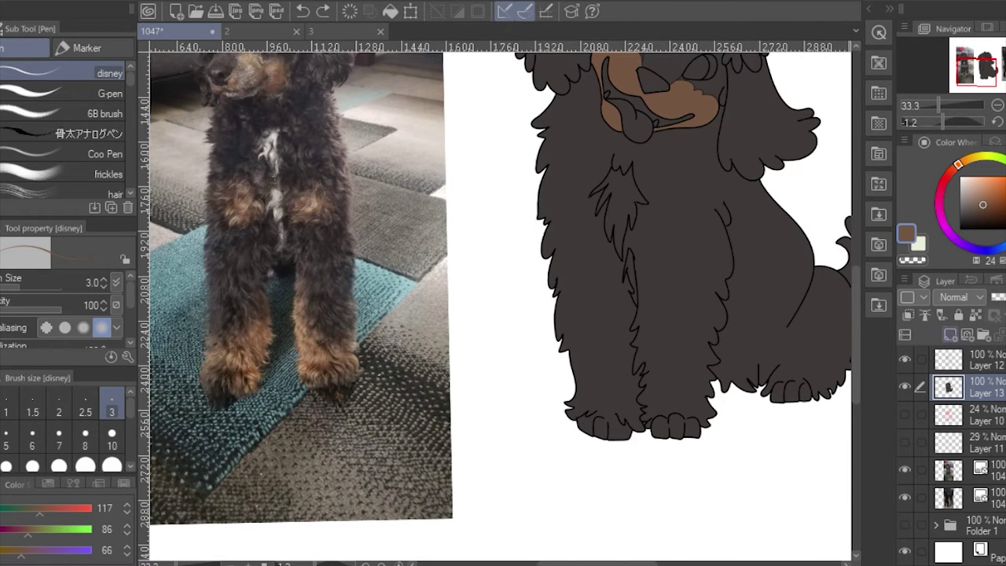
left_click(950, 334)
left_click(907, 315)
- Lock the transparent pixels of Layer 13 and paint the brown markings on the front legs
left_click(974, 414)
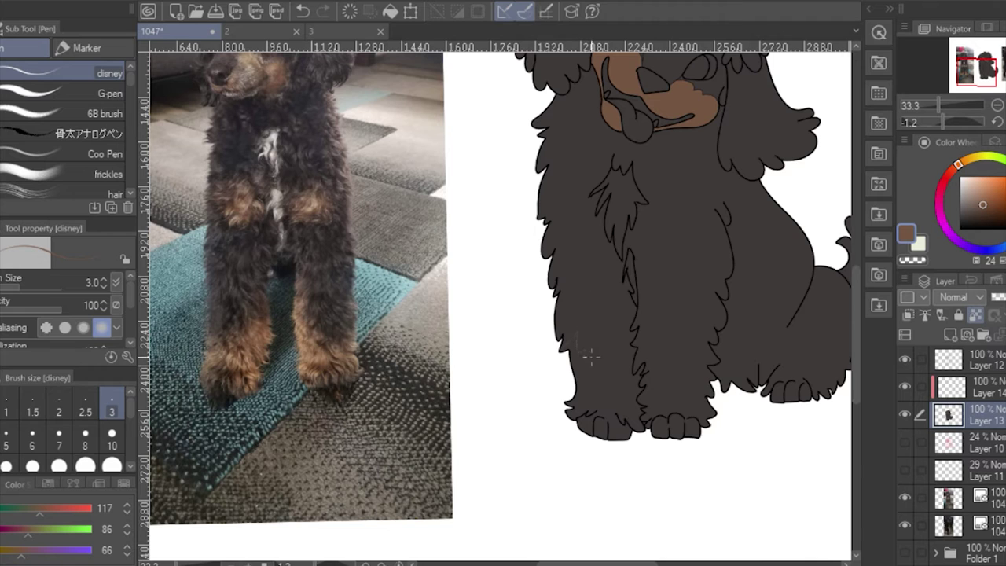
left_click_drag(652, 364, 625, 322)
key("ctrl+z")
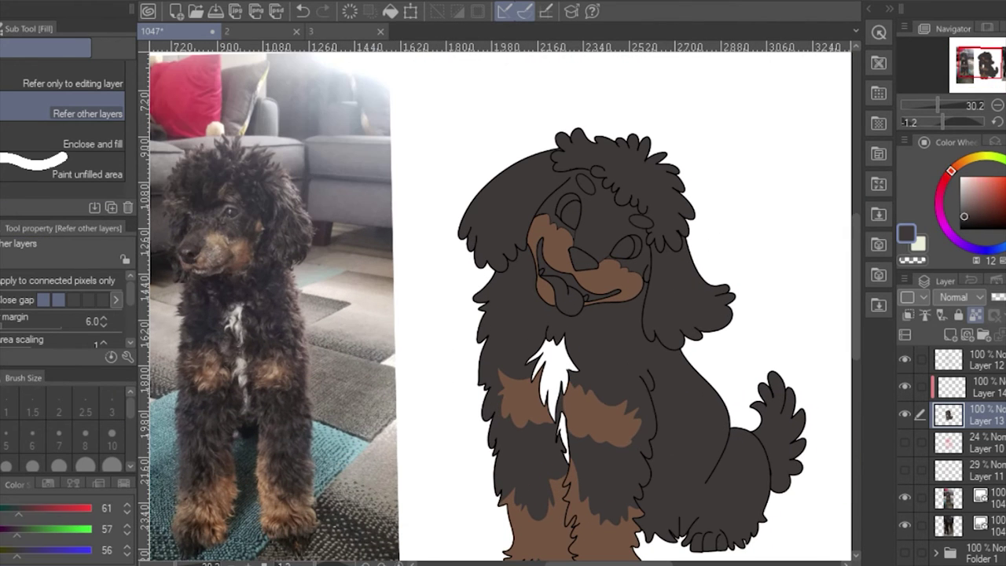
- Fill the nose near-black, the open mouth dark red (RGB 43, 1, 0) and the tongue pink
left_click(583, 259)
left_click(945, 178)
left_click(571, 271)
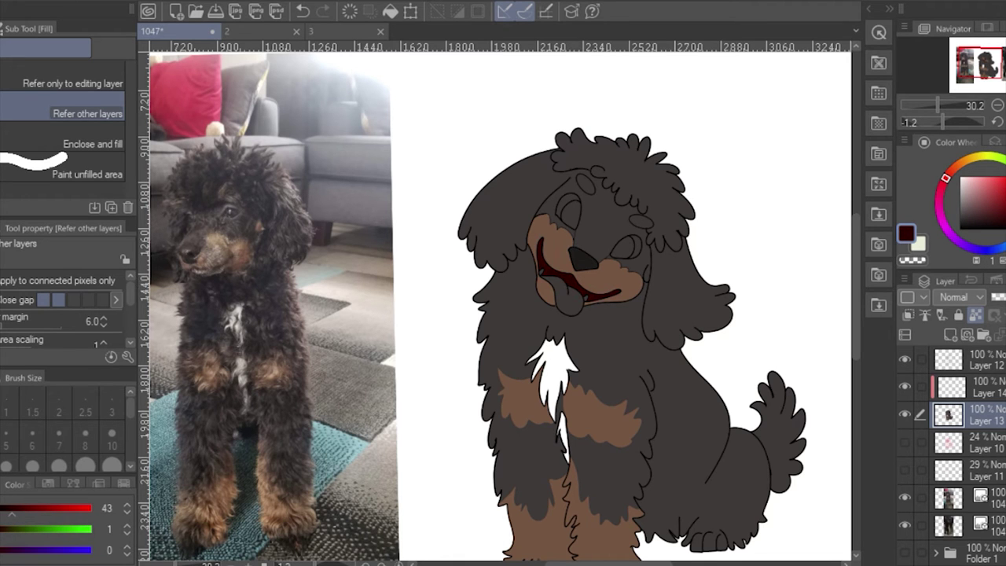
left_click(564, 294)
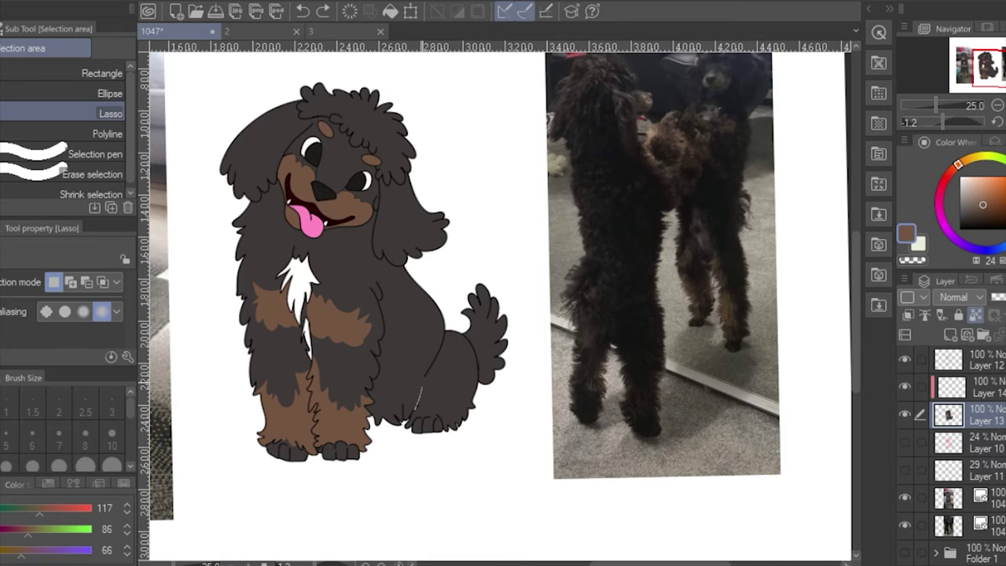
- Paint brown (RGB 117, 86, 66) markings on the dog's hind leg and the underside of its tail
key("p")
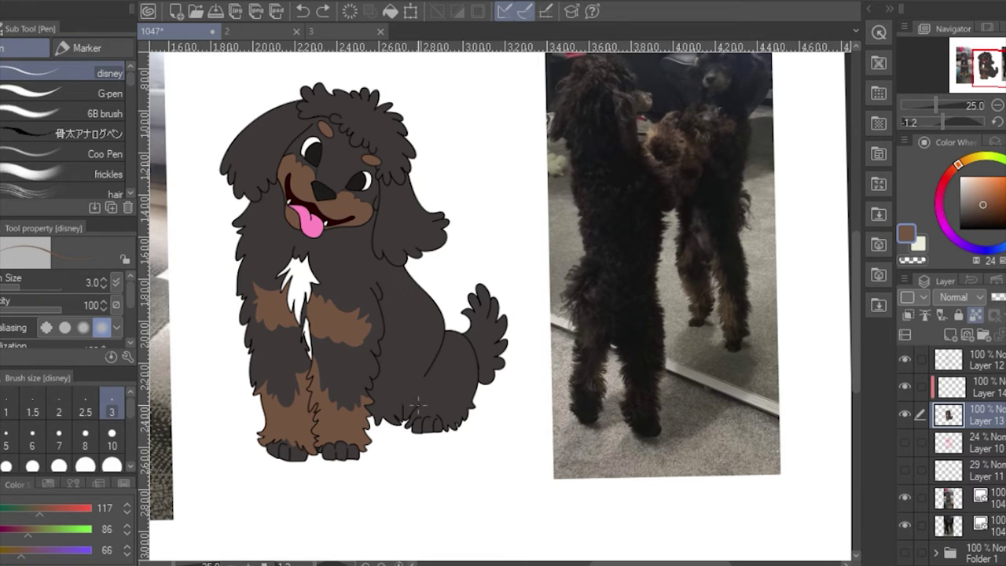
scroll(476, 391, "up", 4)
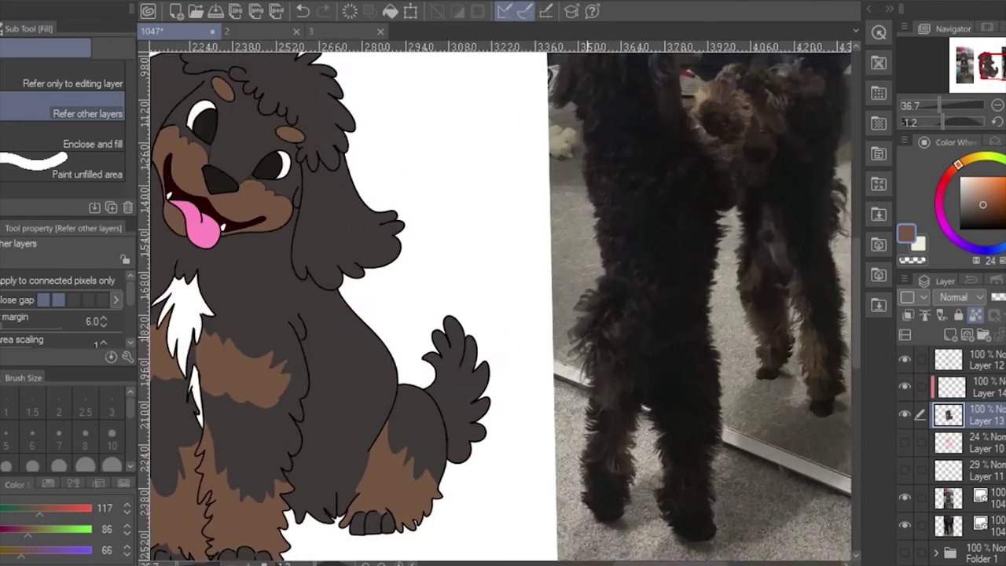
key("p")
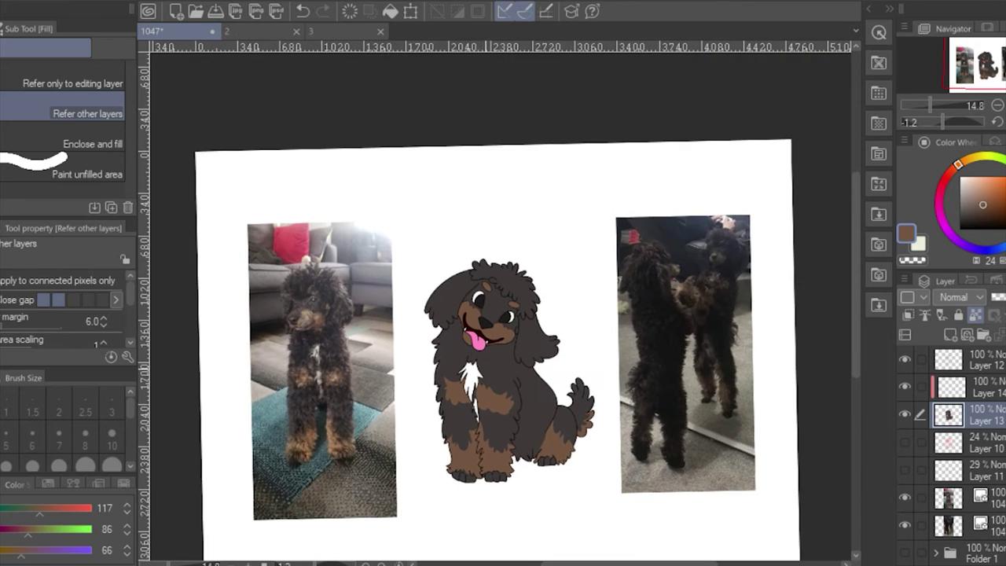
- Shade the belly beside the hind leg on Layer 14 with near-black (RGB 30, 28, 28) using the disney pen and fill
scroll(616, 352, "up", 2)
left_click(517, 428, "alt")
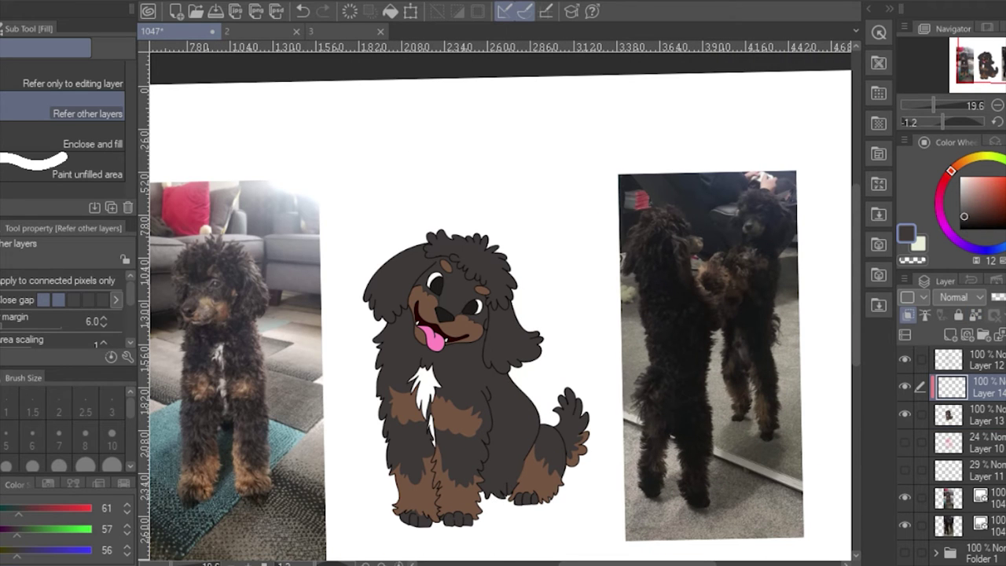
left_click(508, 391, "alt")
key("m")
key("p")
left_click_drag(508, 390, 518, 340)
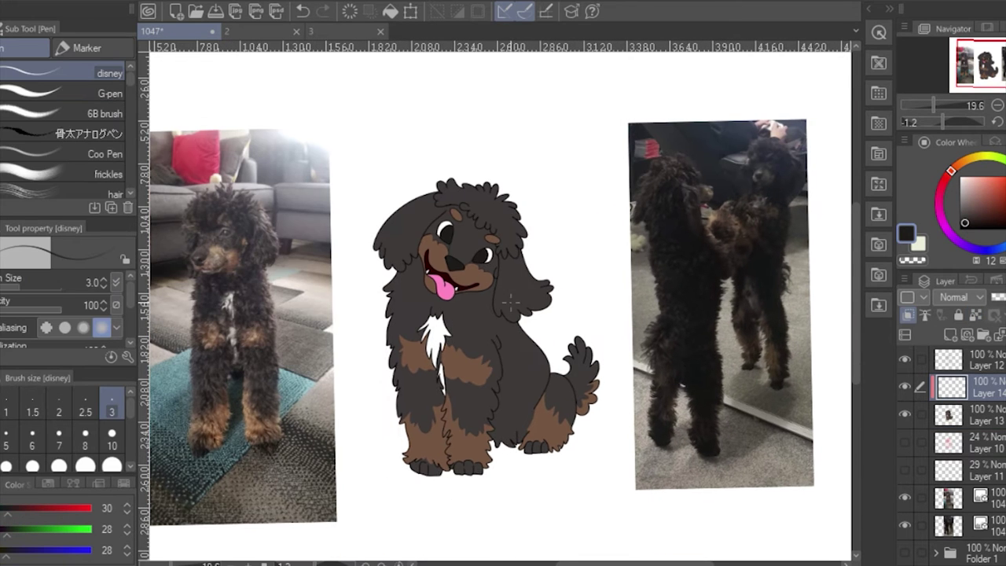
key("g")
key("g")
key("p")
left_click_drag(412, 377, 433, 358)
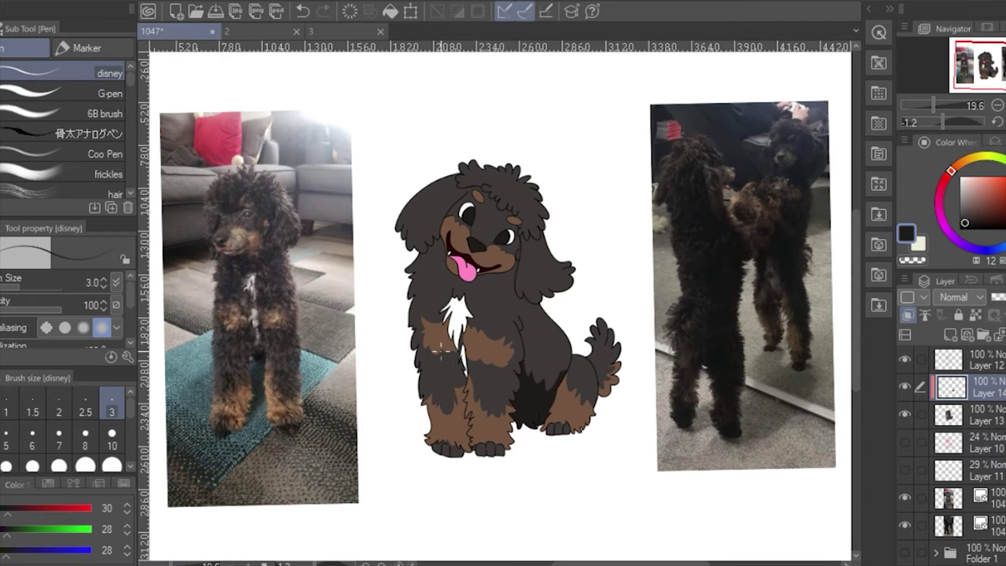
- Outline and fill near-black shading on the left front leg between its brown markings
key("g")
scroll(453, 404, "up", 7)
key("p")
key("g")
left_click(437, 318)
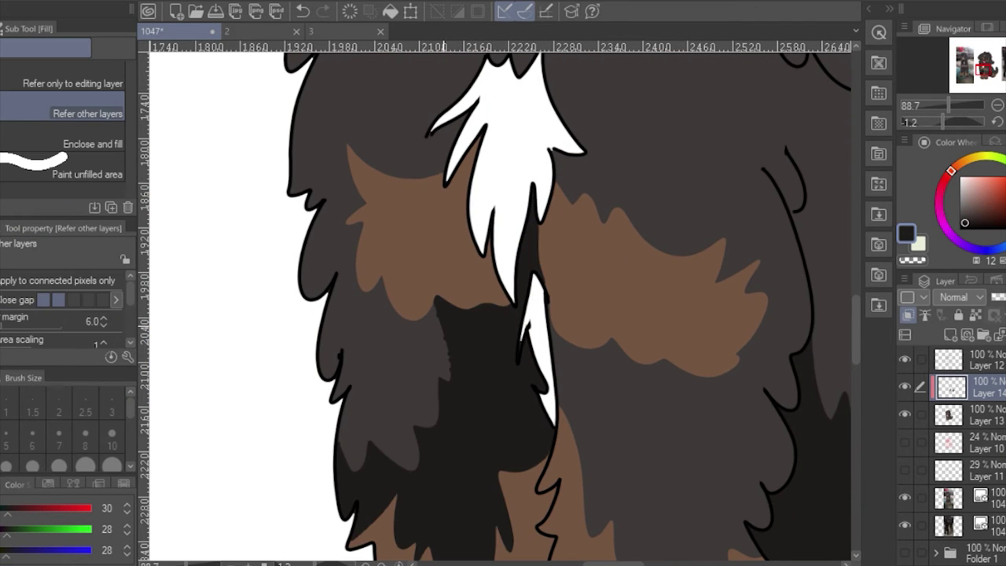
- Clean up the front leg shading with the Hard eraser and touch up the chest area with the G-pen at size 5
key("e")
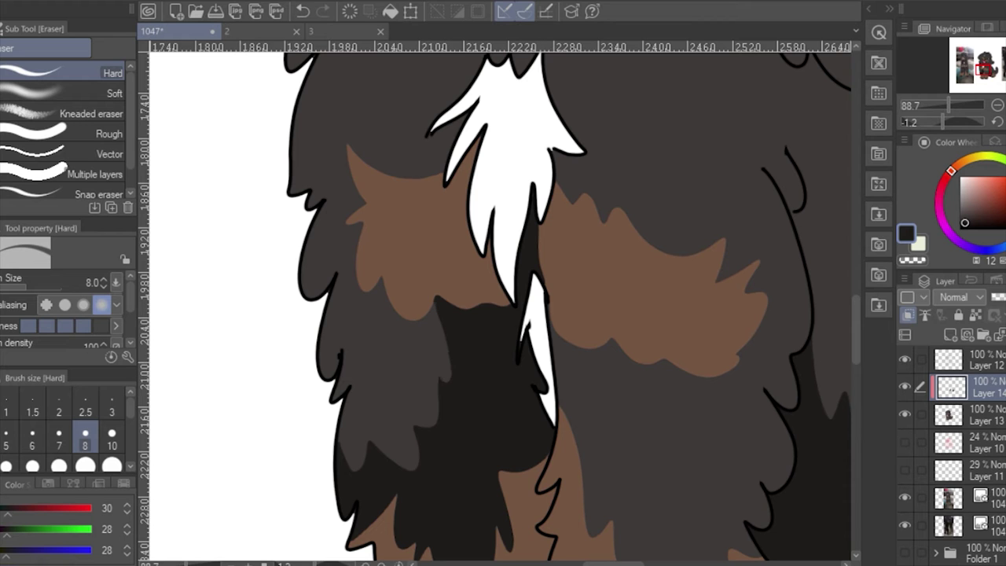
key("ctrl+z")
key("ctrl+y")
left_click(522, 334, "ctrl+shift")
left_click(522, 334, "alt")
key("p")
key("bracketleft")
key("bracketleft")
key("bracketleft")
scroll(445, 117, "down", 6)
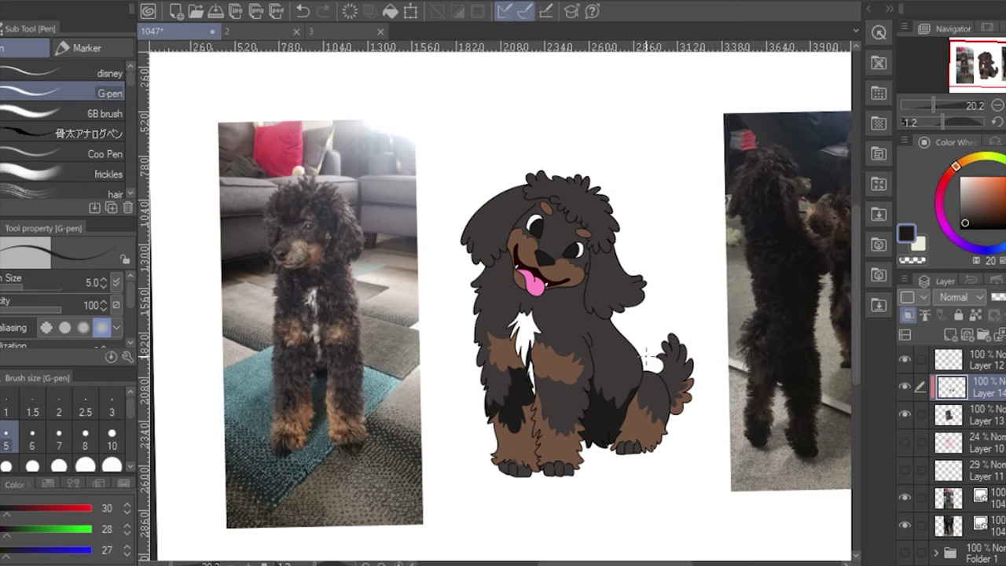
- Shade the neck beneath the chin and ears with the disney pen at size 3
key("comma")
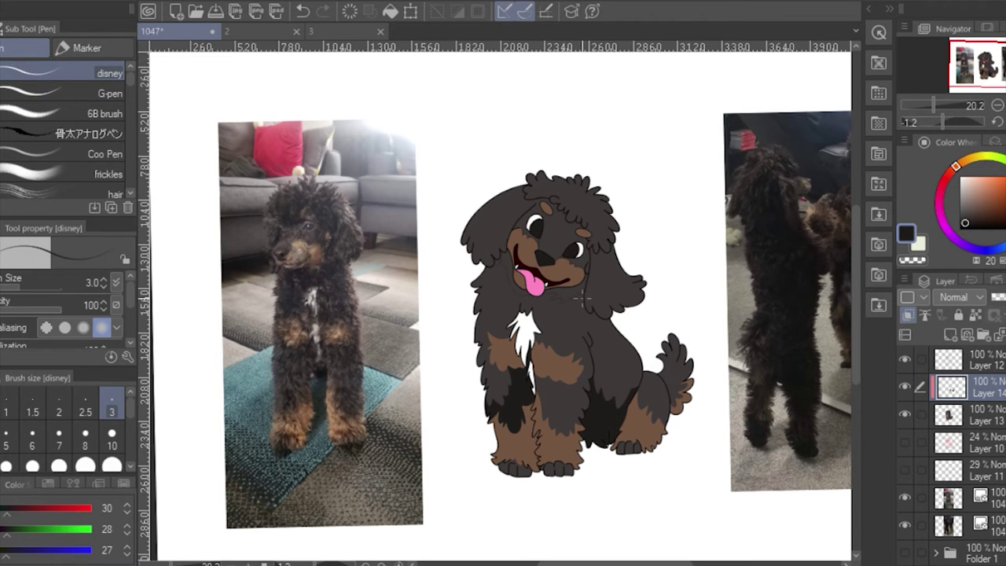
key("g")
scroll(515, 232, "up", 3)
key("p")
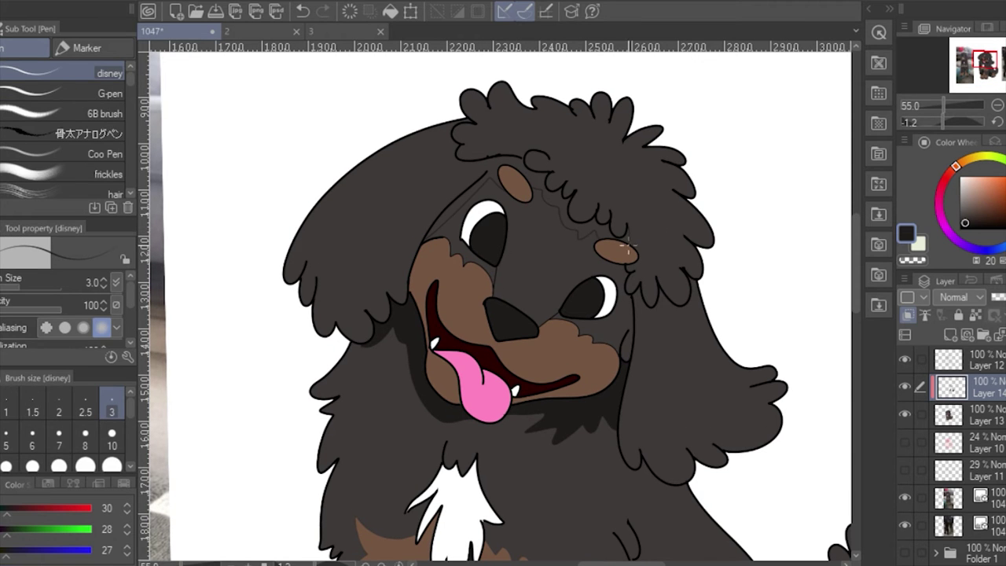
- Add near-black shading on the face beneath the fringe and along the inner edges of both ears
key("g")
left_click(616, 307)
key("ctrl+z")
key("p")
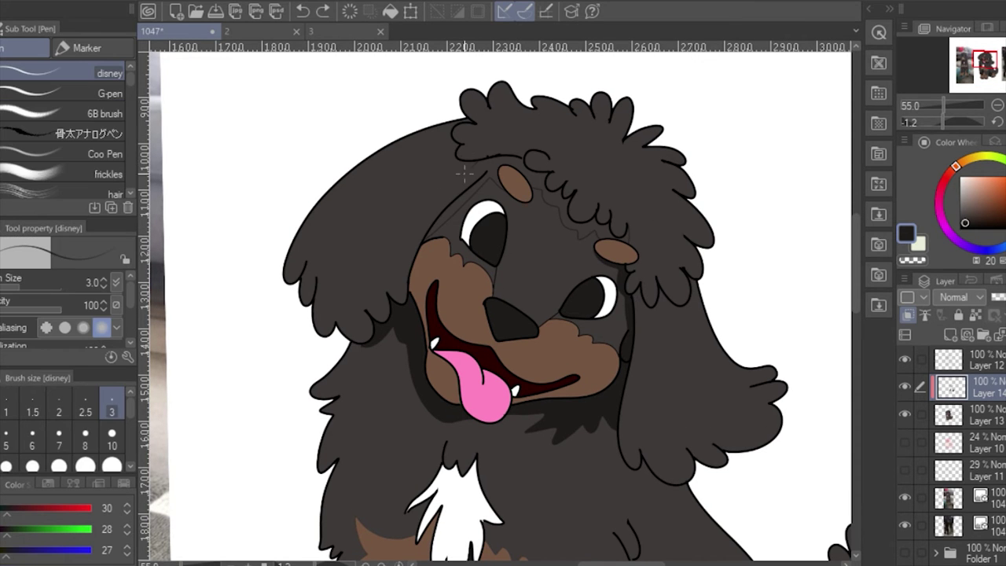
key("g")
left_click(316, 276)
- Shade the lower edges of both ears and the top of the right ear beneath the fringe curls
key("p")
left_click_drag(630, 414, 599, 288)
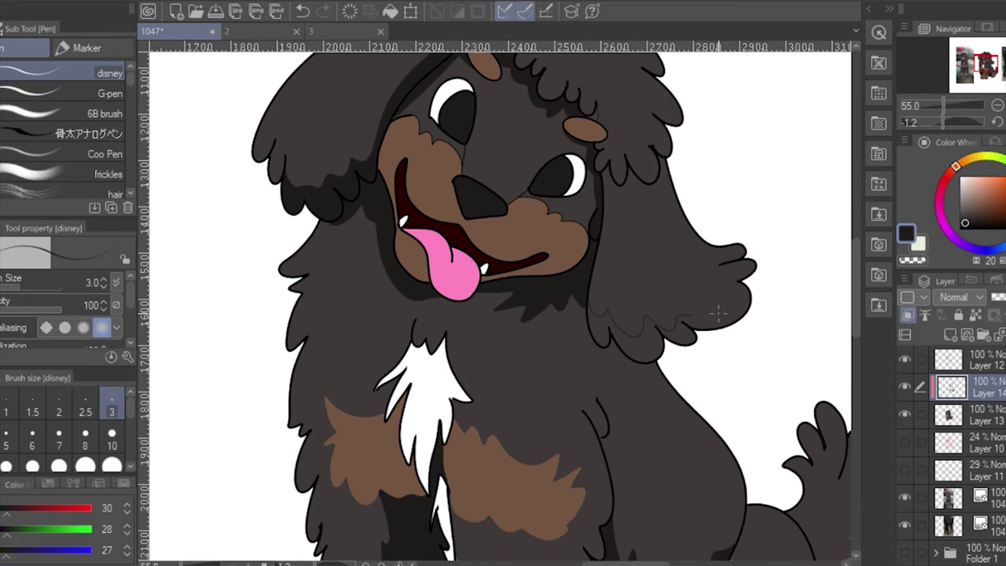
key("g")
key("g")
left_click(697, 316)
left_click_drag(698, 316, 753, 350)
scroll(753, 349, "up", 1)
key("g")
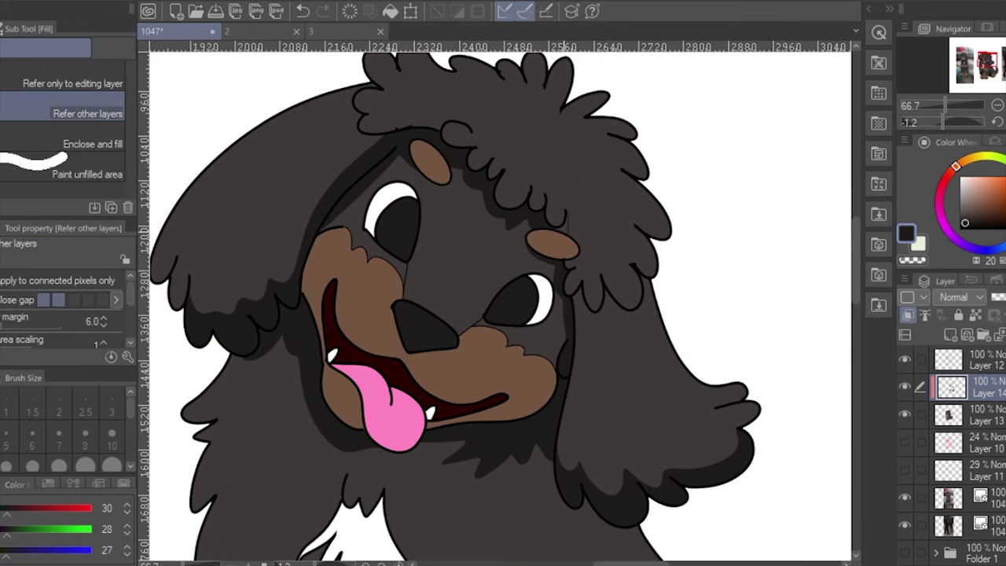
key("p")
key("g")
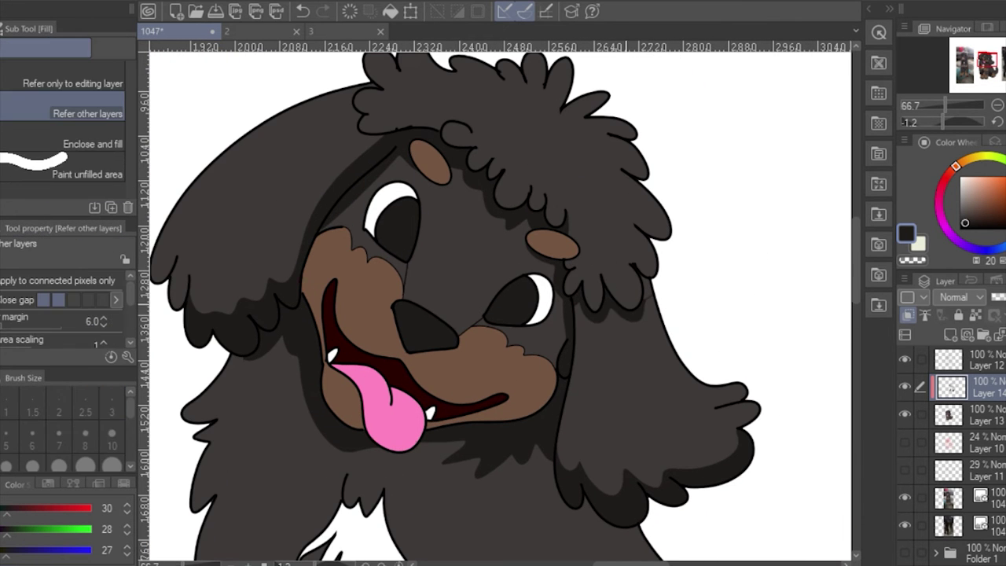
- Shade the right front leg below its brown patch and lower Layer 14's opacity to 63%
key("ctrl+0")
key("p")
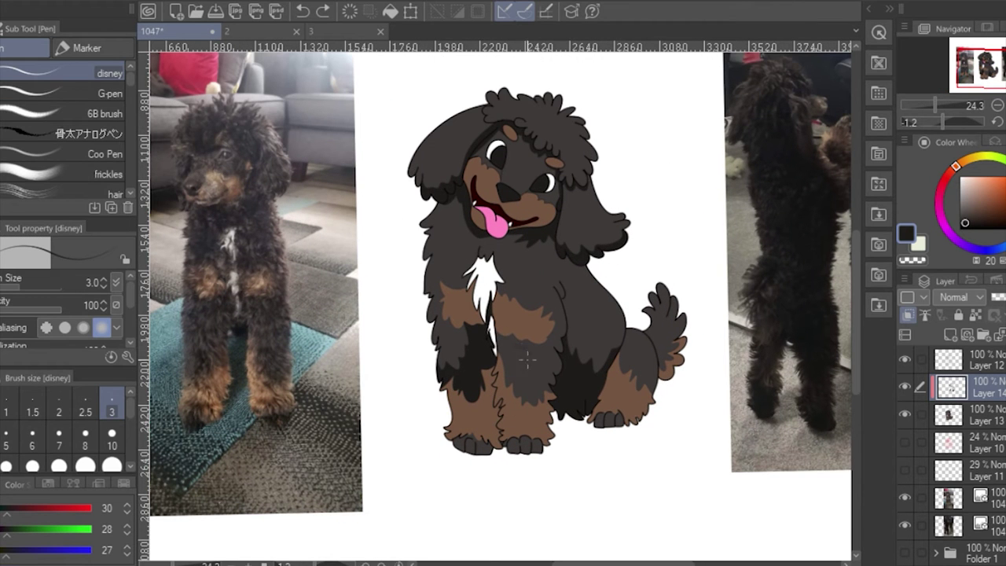
key("g")
scroll(542, 357, "down", 1)
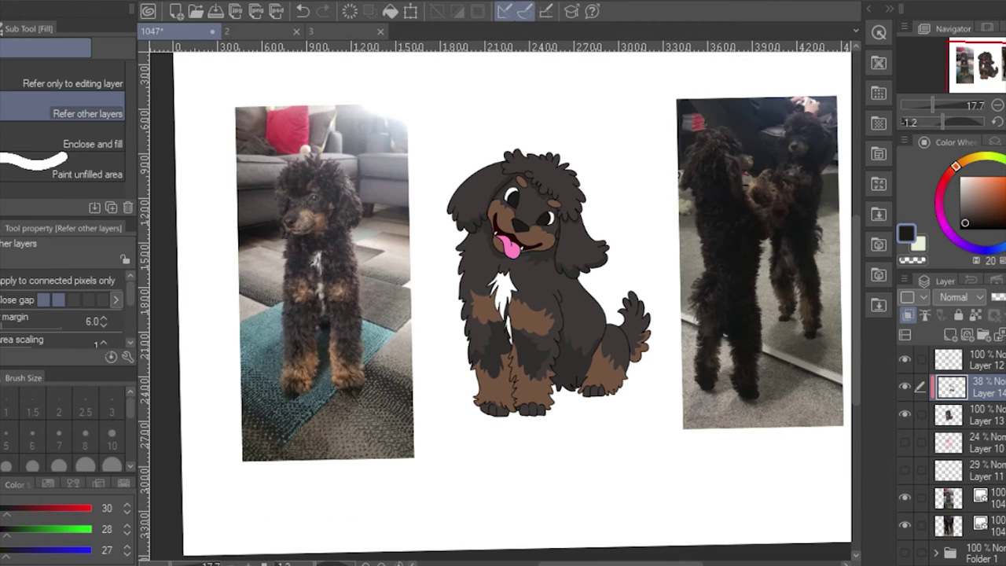
- Add a new clipped layer above the shading and fill a grey (RGB 132, 123, 121) highlight along the left ear's top edge
key("ctrl+shift+n")
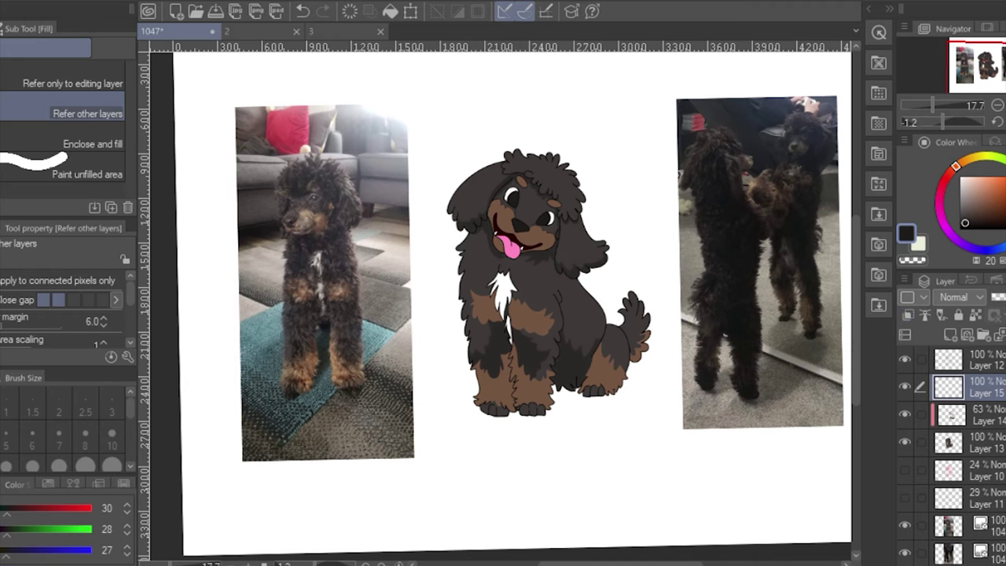
key("m")
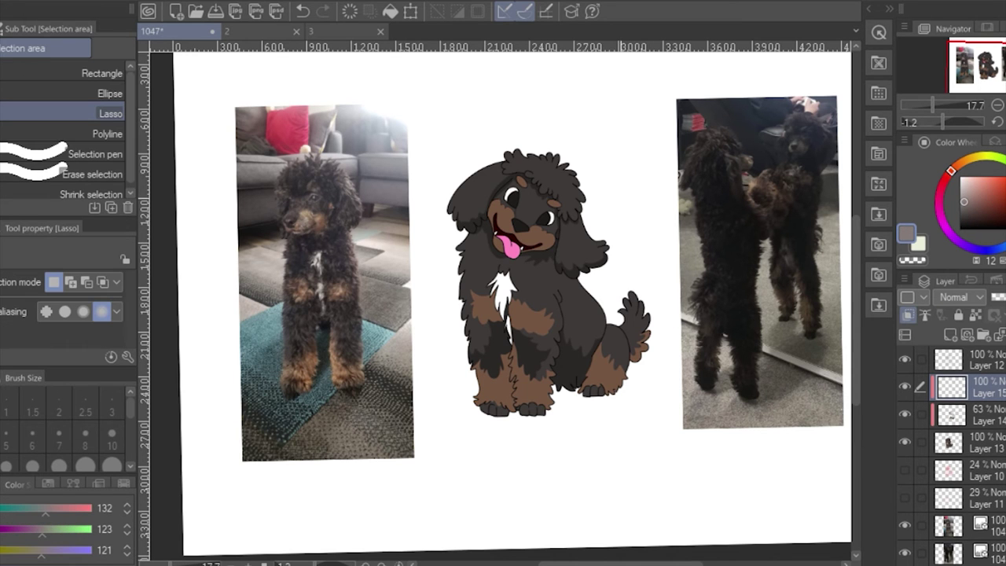
left_click_drag(455, 180, 457, 184)
key("ctrl+d")
scroll(542, 157, "up", 5)
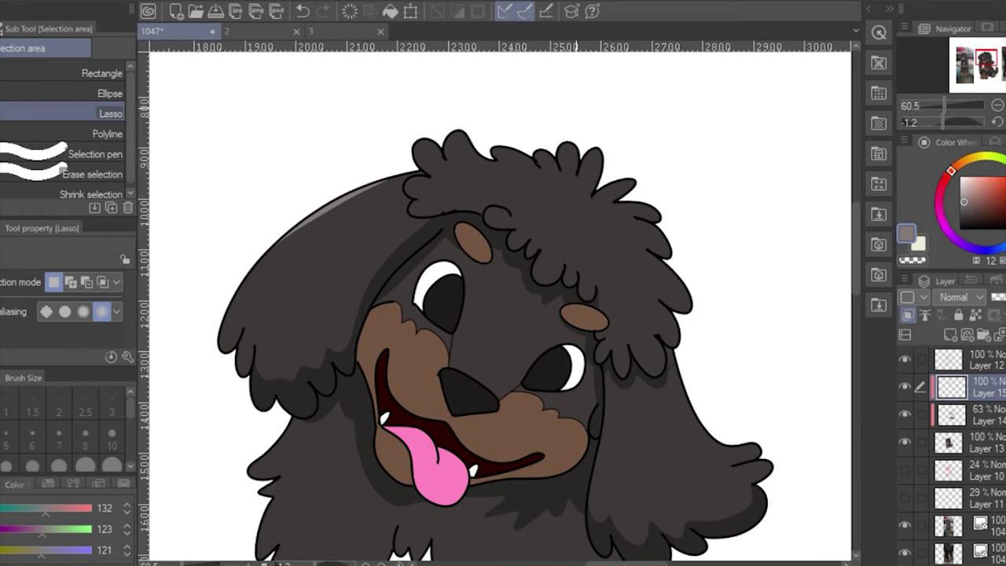
- Lasso and fill grey highlights on the upper curls and across the middle of the head tuft
left_click_drag(514, 162, 445, 157)
key("alt+Delete")
key("ctrl+d")
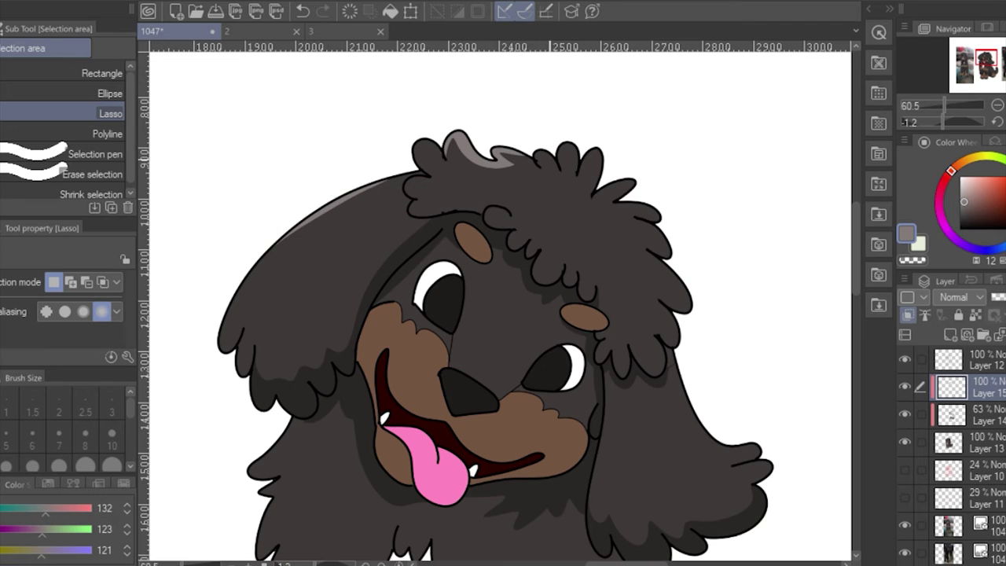
left_click_drag(533, 117, 537, 151)
key("alt+Delete")
key("ctrl+d")
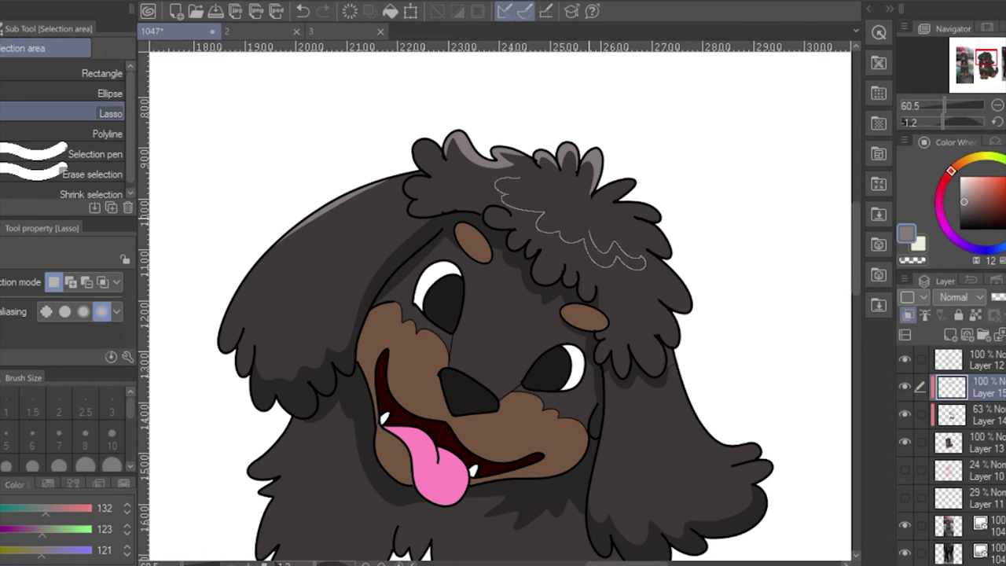
left_click_drag(541, 194, 518, 182)
key("alt+Delete")
key("ctrl+d")
- Lasso and fill jagged grey highlights on the left and right ears
scroll(503, 298, "down", 5)
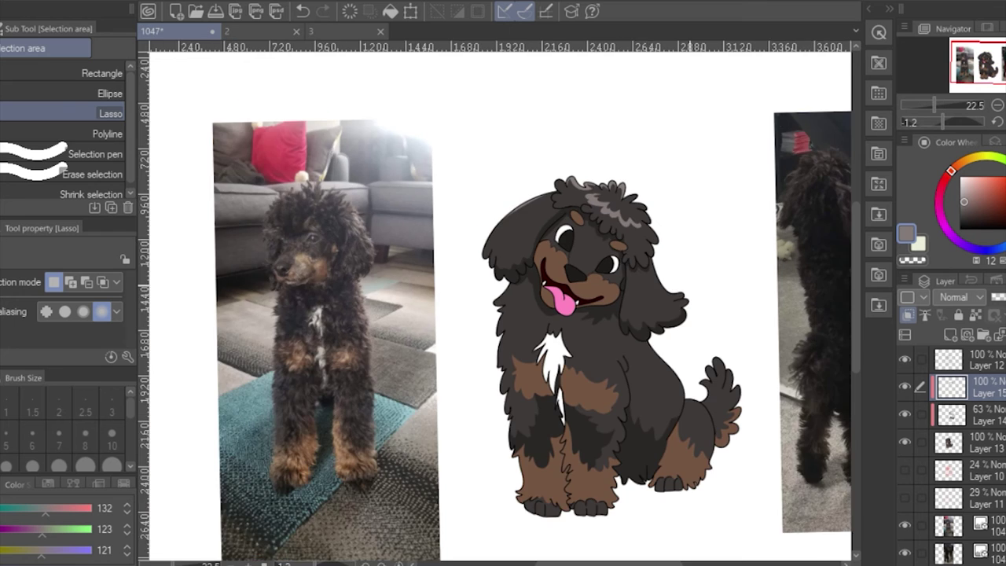
left_click_drag(503, 299, 572, 345)
left_click_drag(518, 271, 515, 228)
key("alt+Delete")
key("ctrl+d")
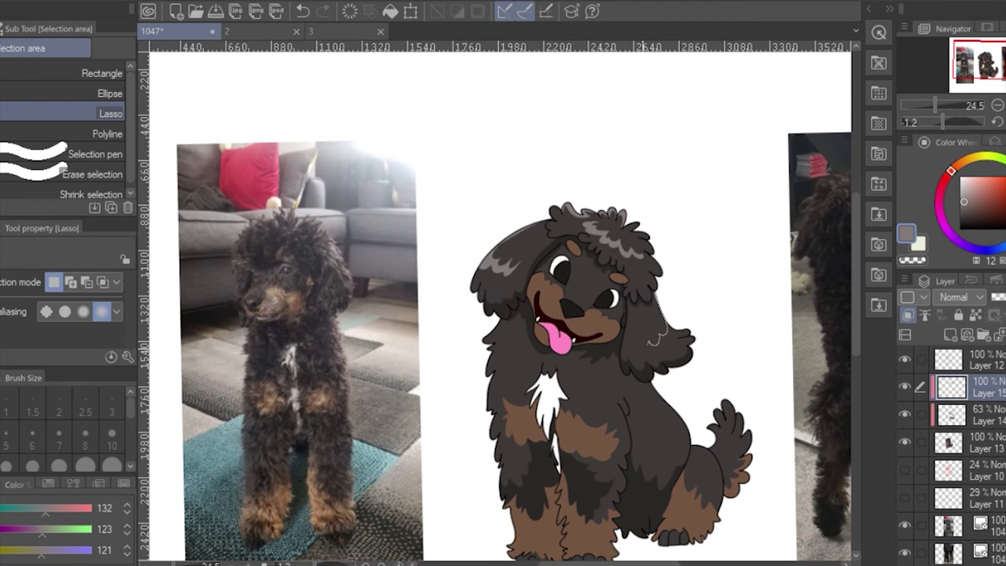
left_click_drag(636, 346, 664, 328)
key("alt+Delete")
key("ctrl+d")
- Lasso and fill grey highlights on the tail tips and along the edge of the dog's back
mouse_move(550, 354)
left_mouse_down()
mouse_move(534, 282)
mouse_move(409, 234)
left_mouse_up()
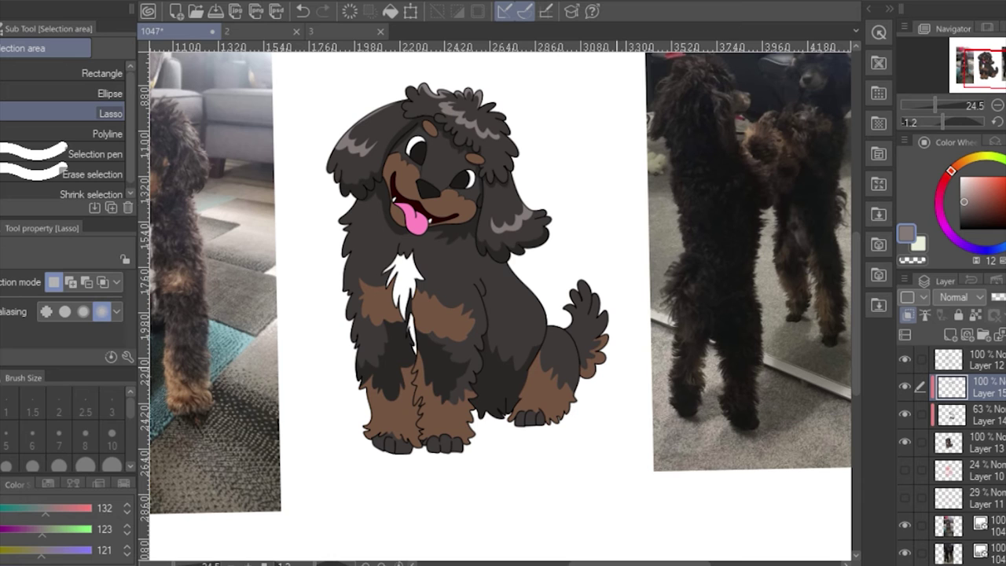
left_click_drag(590, 303, 577, 318)
key("alt+Delete")
key("ctrl+d")
mouse_move(503, 314)
left_mouse_down()
mouse_move(552, 271)
mouse_move(582, 303)
left_mouse_up()
key("alt+Delete")
key("ctrl+d")
- Lasso and fill grey highlights on the fur tufts along the outer edge of the left shoulder and front leg
left_click_drag(511, 275, 577, 337)
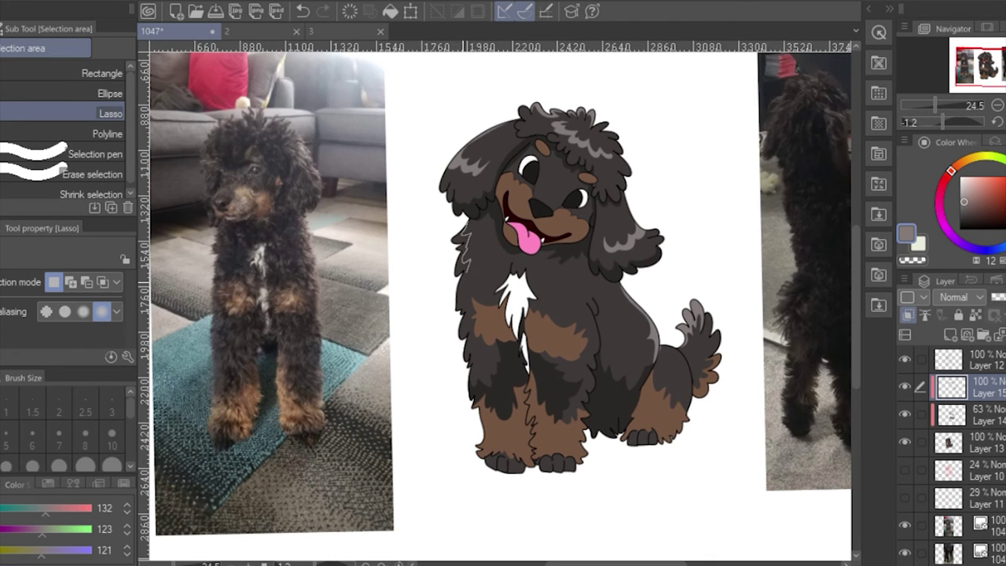
left_click_drag(467, 224, 459, 350)
key("alt+Delete")
key("ctrl+d")
scroll(502, 302, "down", 3)
scroll(503, 302, "up", 4)
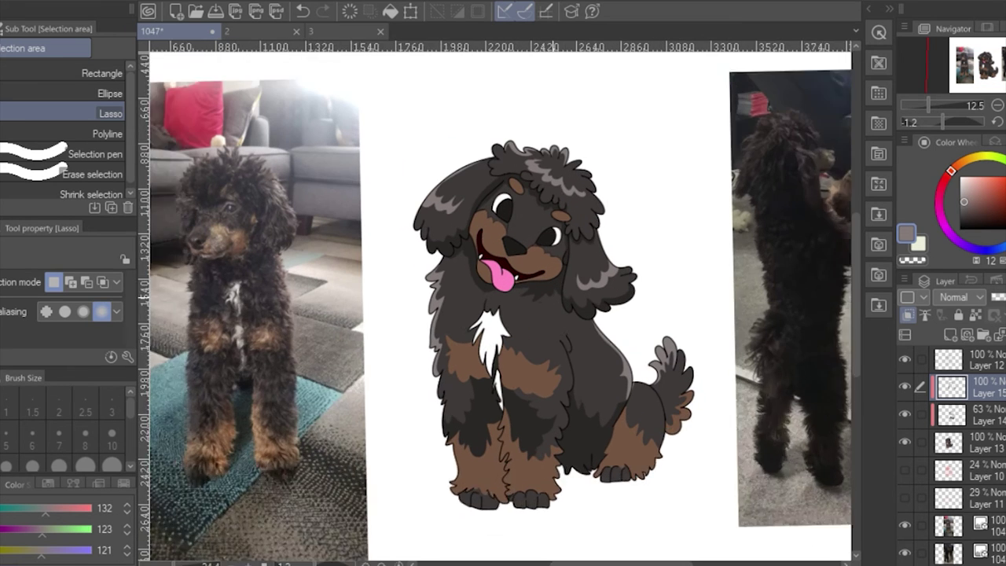
- Add a new layer and place a dark grey (RGB 63, 58, 56) ellipse highlight on the nose, angled along its top edge
key("x")
key("u")
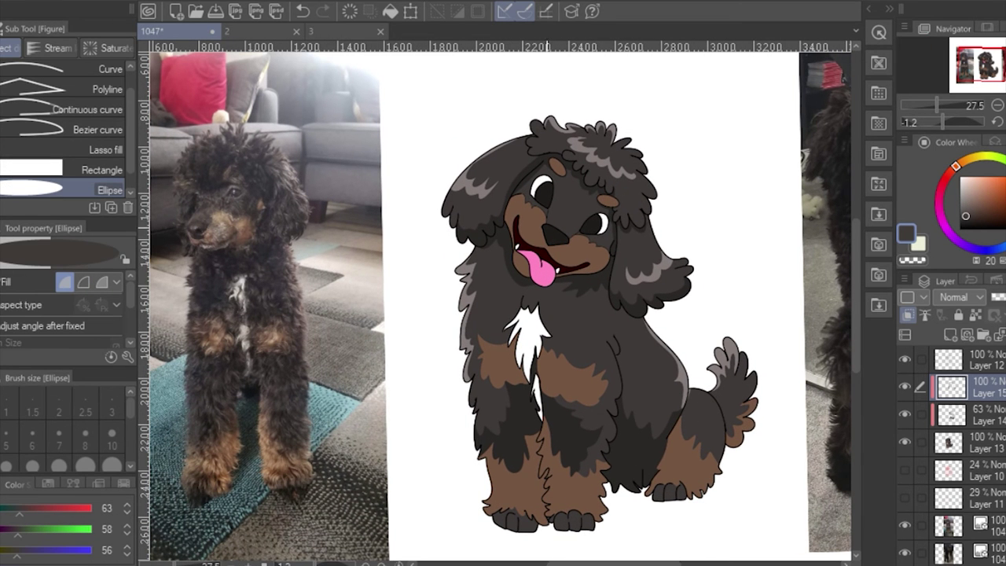
scroll(553, 228, "up", 5)
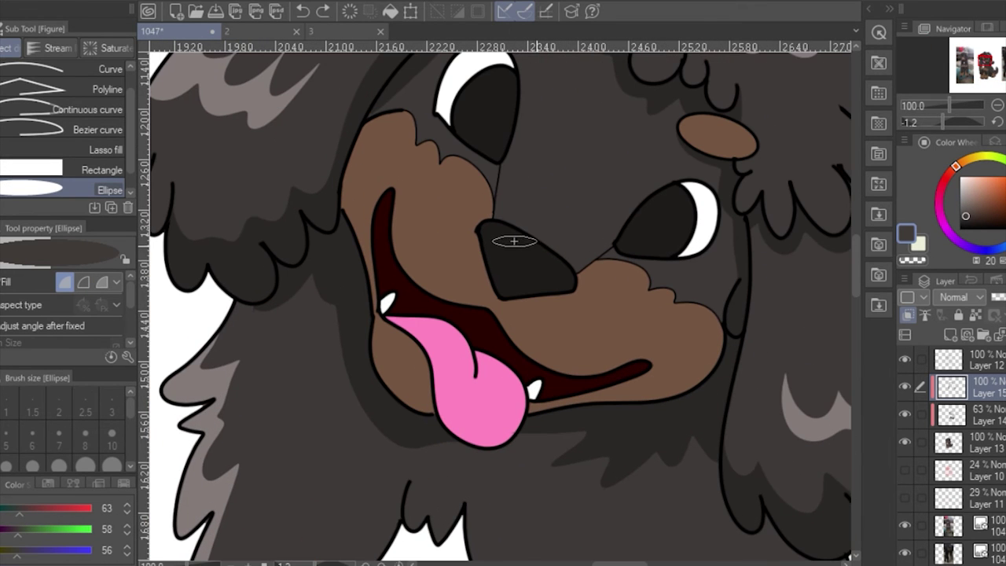
key("ctrl+shift+n")
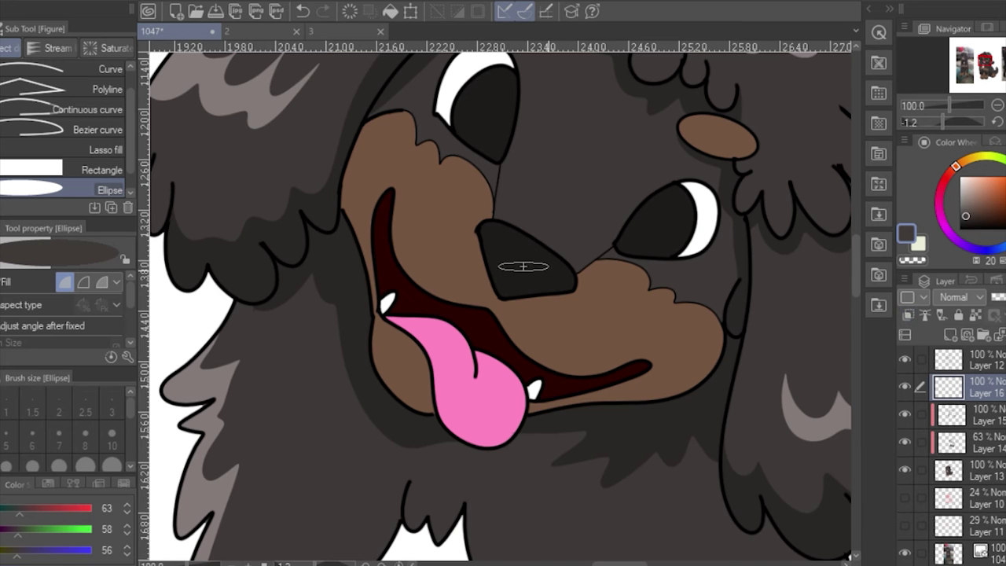
key("m")
mouse_move(502, 228)
left_mouse_down()
mouse_move(554, 295)
mouse_move(499, 232)
left_mouse_up()
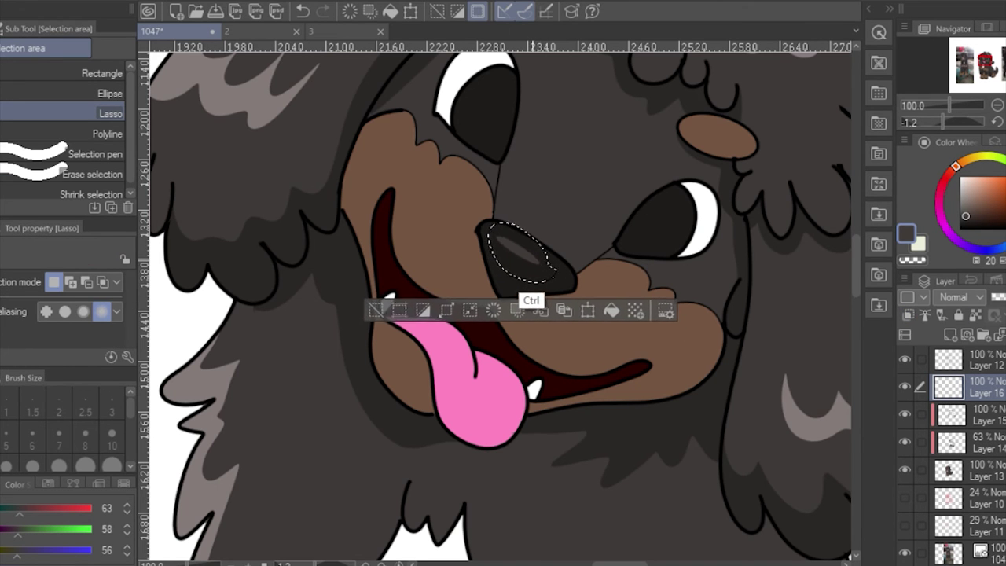
scroll(554, 212, "down", 3)
scroll(507, 137, "up", 2)
- Draw a small round black pupil in the left eye on Layer 12 with the Ellipse tool
left_click(966, 359)
scroll(507, 137, "up", 2)
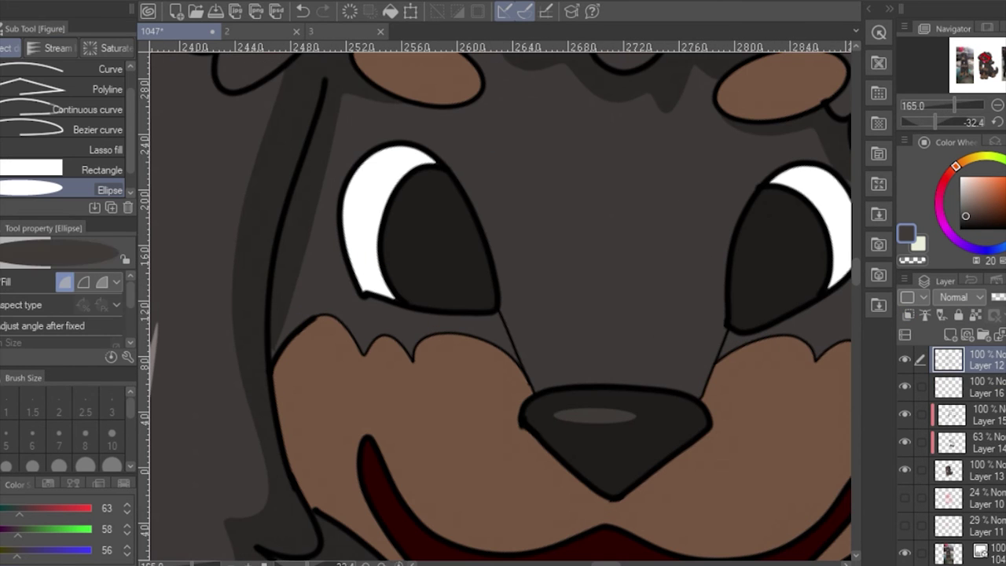
key("u")
left_click_drag(433, 245, 454, 267)
- Lasso the pupil, copy and paste it, and position the duplicate in the right eye
key("m")
mouse_move(447, 228)
left_mouse_down()
mouse_move(427, 263)
mouse_move(452, 230)
left_mouse_up()
key("ctrl+d")
mouse_move(435, 283)
left_mouse_down()
mouse_move(471, 265)
mouse_move(772, 267)
left_mouse_up()
key("ctrl+c")
key("ctrl+v")
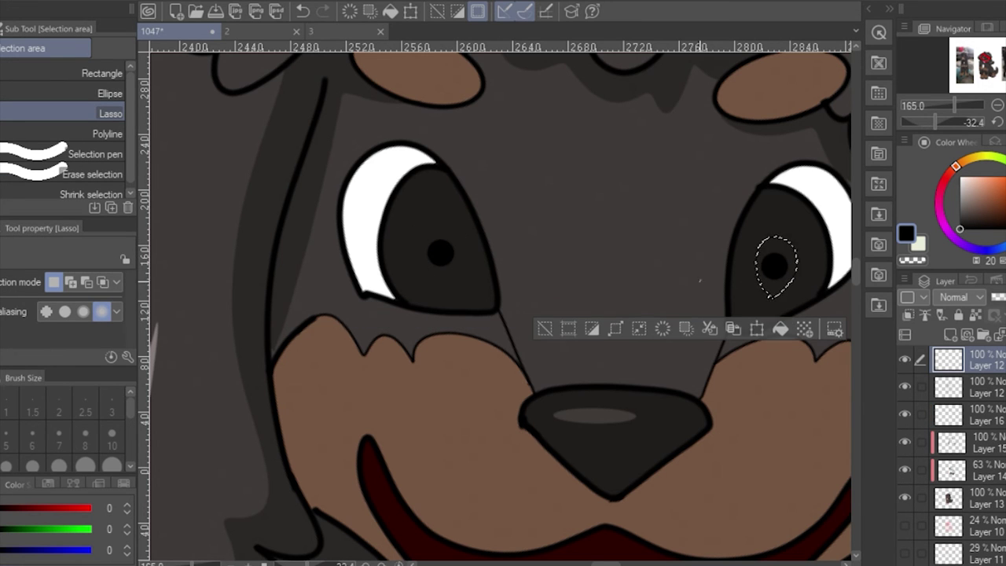
- Merge the duplicated pupil into the pupil layer, then add a clipped layer above Layer 15 set to Add (Glow)
key("ctrl+d")
key("ctrl+e")
scroll(503, 314, "down", 3)
left_click(958, 414)
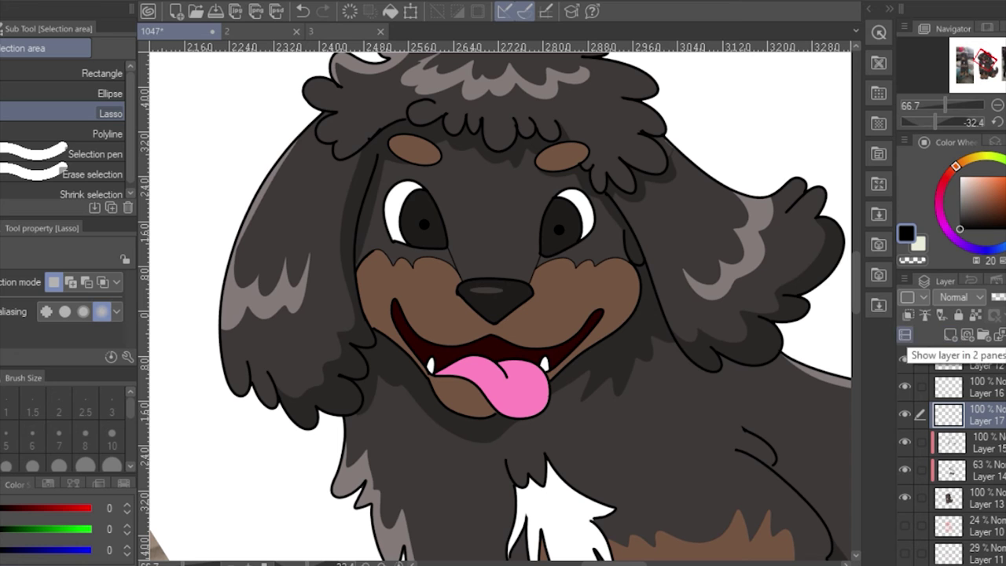
left_click(904, 386)
left_click(952, 297)
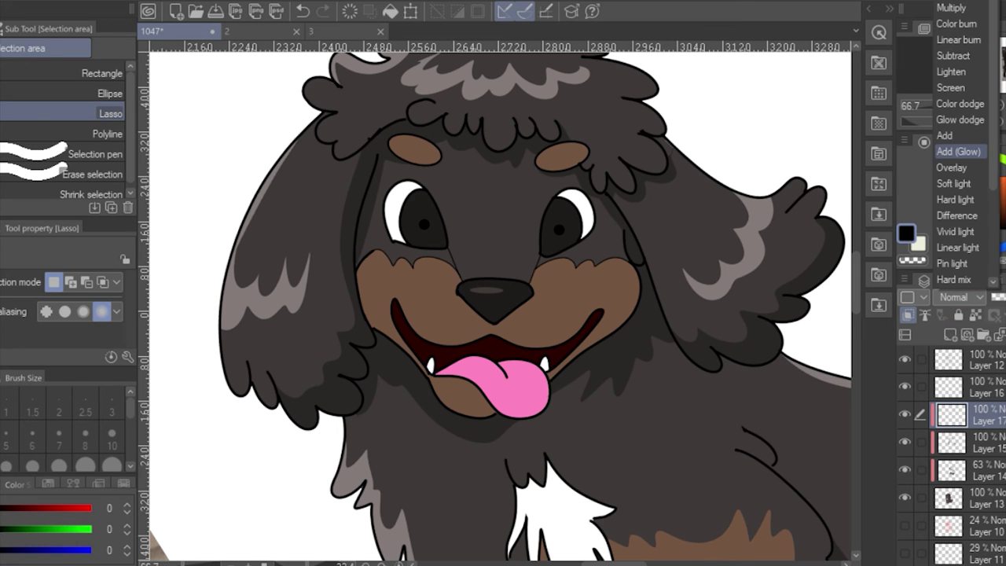
left_click(957, 151)
- Draw curved lines across both irises, fill their lower parts with RGB 30, 28, 27, and add another clipped layer below
scroll(414, 236, "up", 4)
key("p")
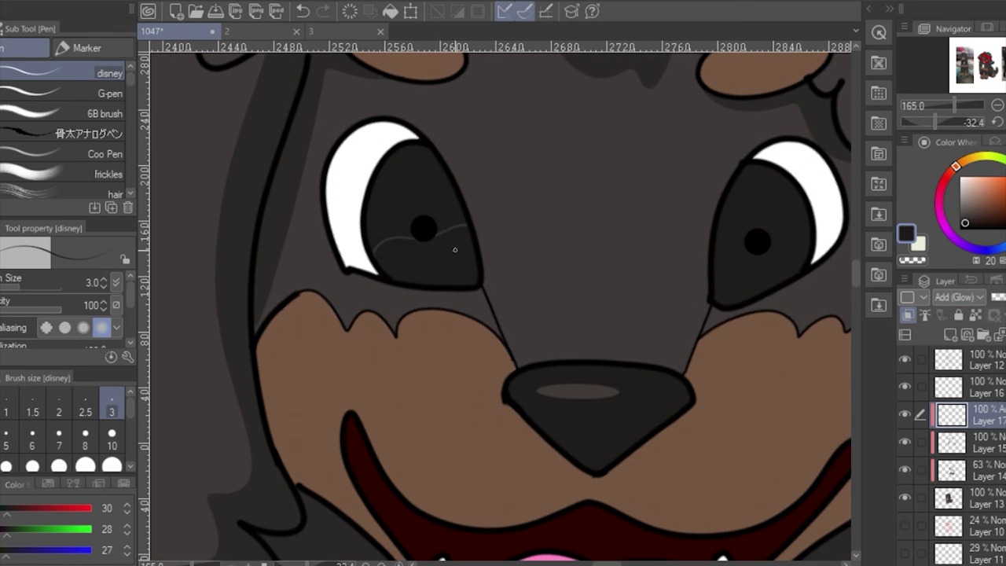
key("alt+BackSpace")
key("g")
left_click(788, 257)
left_click(950, 334)
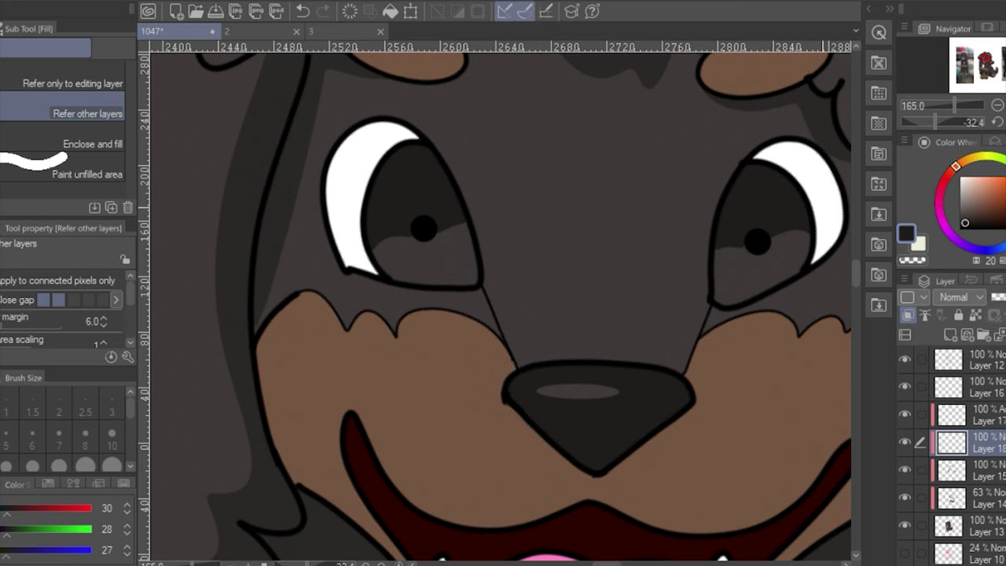
key("ctrl+z")
- Place round white ellipse highlights at the upper left of both pupils on Layer 16 and move that layer above Layer 12
left_click(966, 386)
key("u")
left_click_drag(404, 207, 424, 225)
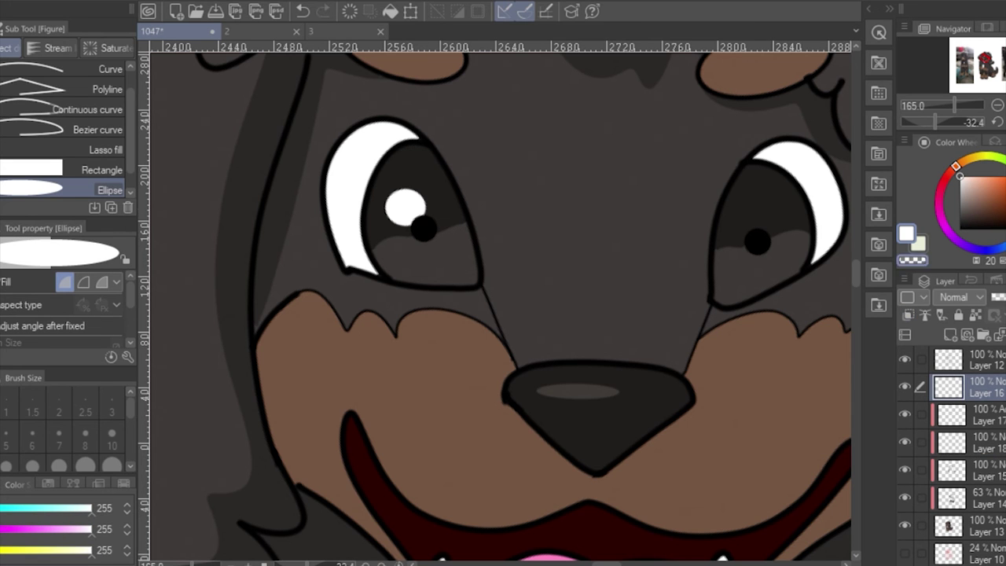
left_click_drag(951, 387, 951, 360)
scroll(745, 222, "down", 5)
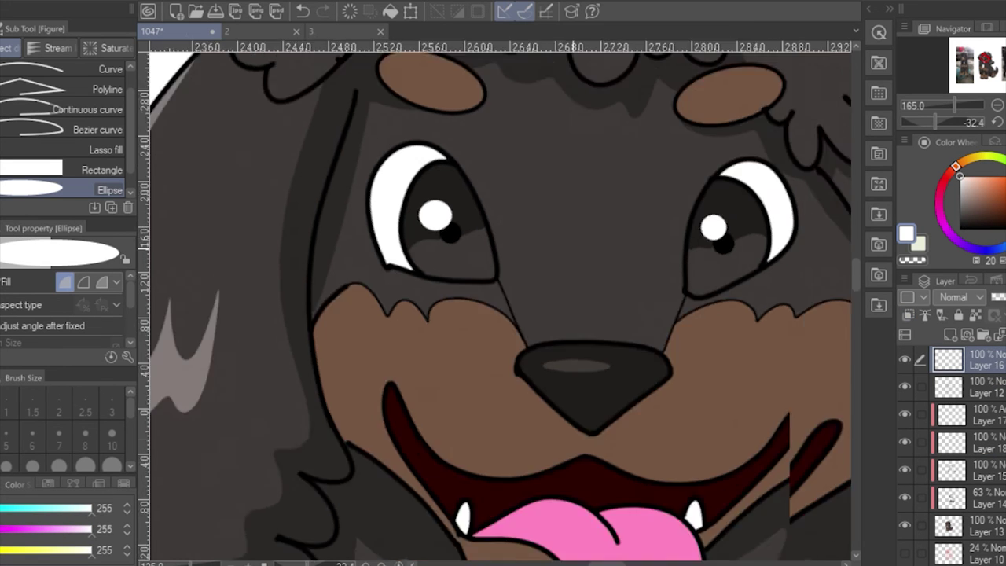
- Draw a small slanted white ellipse at the lower right of the left pupil and copy it into the right eye
scroll(515, 241, "up", 6)
left_click_drag(527, 245, 530, 246)
scroll(612, 244, "right", 3)
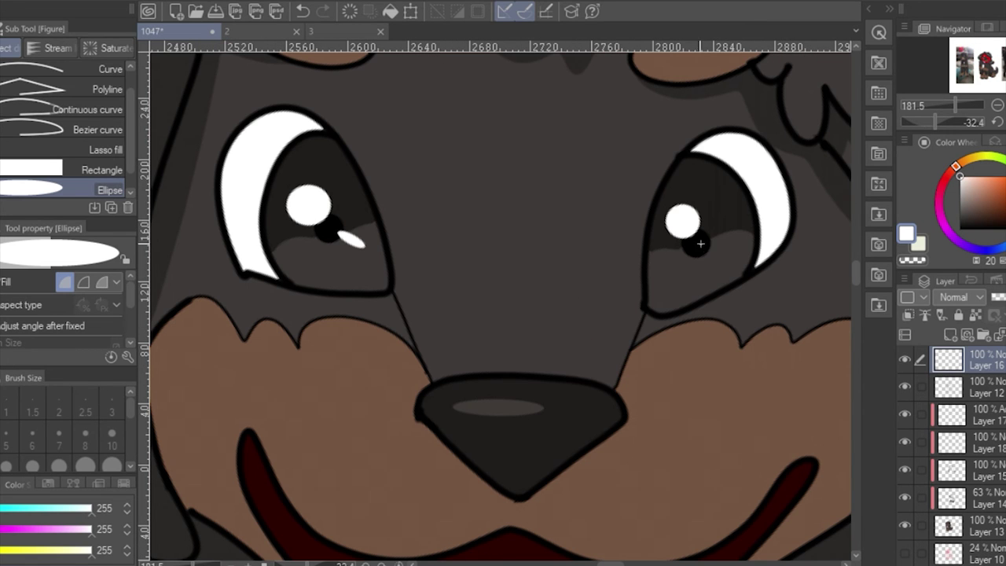
key("ctrl+z")
key("m")
left_click_drag(334, 228, 696, 292)
key("ctrl+t")
key("Return")
key("ctrl+c")
key("ctrl+v")
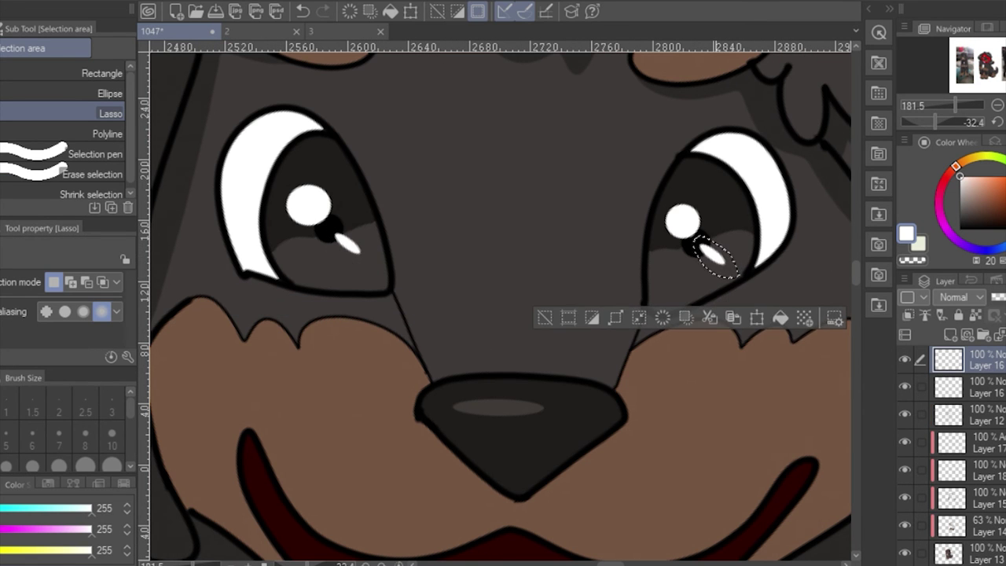
key("ctrl+d")
- Draw a small upright light pink (RGB 255, 182, 216) ellipse highlight on the tongue
scroll(495, 302, "down", 1)
scroll(499, 303, "down", 5)
scroll(498, 302, "up", 1)
scroll(498, 303, "down", 1)
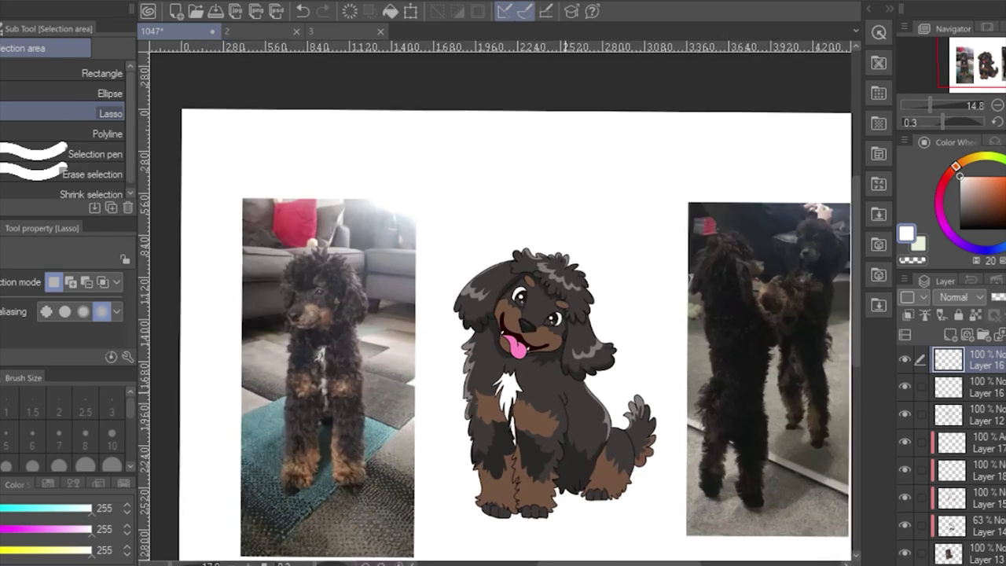
scroll(498, 302, "up", 5)
key("u")
left_click(974, 177)
left_click_drag(504, 235, 516, 254)
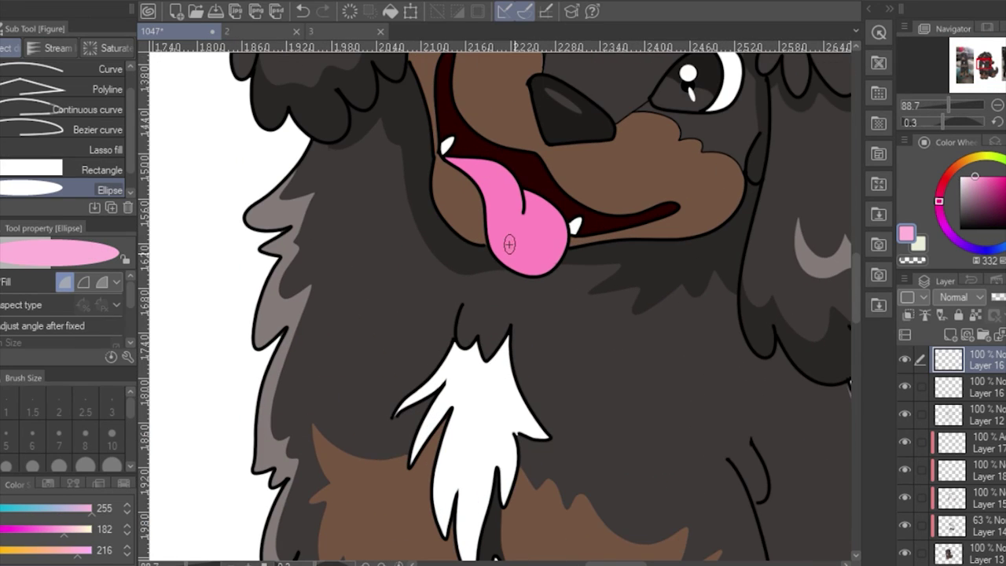
- Hide the reference photos, show the galaxy background in Folder 1, and add a new layer directly beneath Layer 13
scroll(514, 244, "down", 4)
scroll(515, 244, "down", 5)
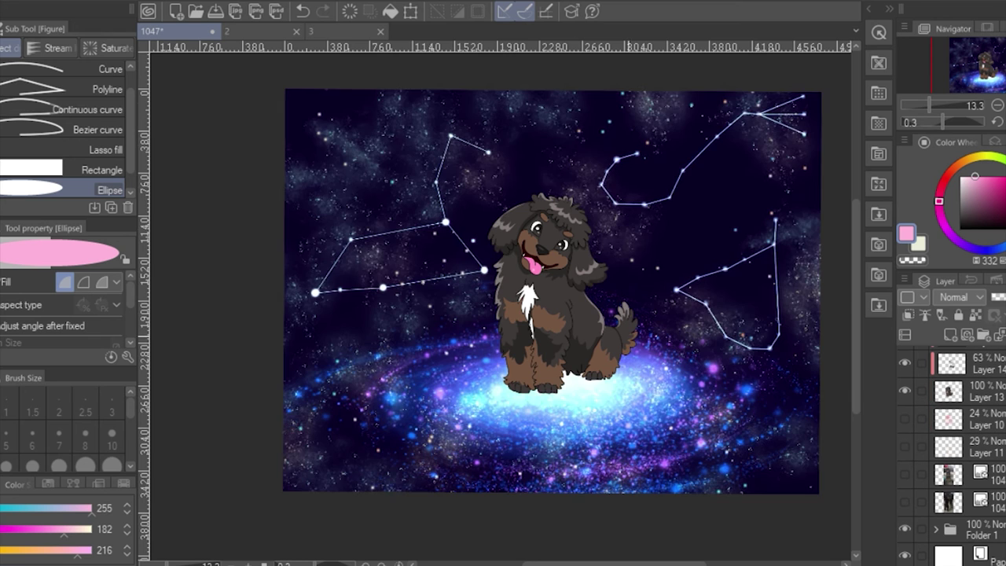
key("ctrl+shift+n")
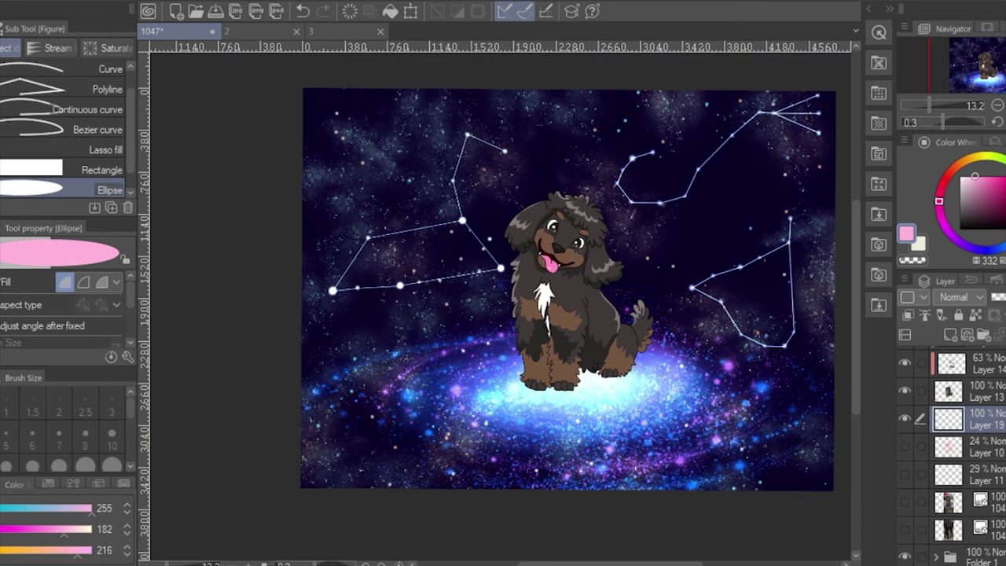
- Paint a light blue (RGB 162, 242, 255) glow behind the dog with the Soft airbrush, reducing the brush size to 700
key("b")
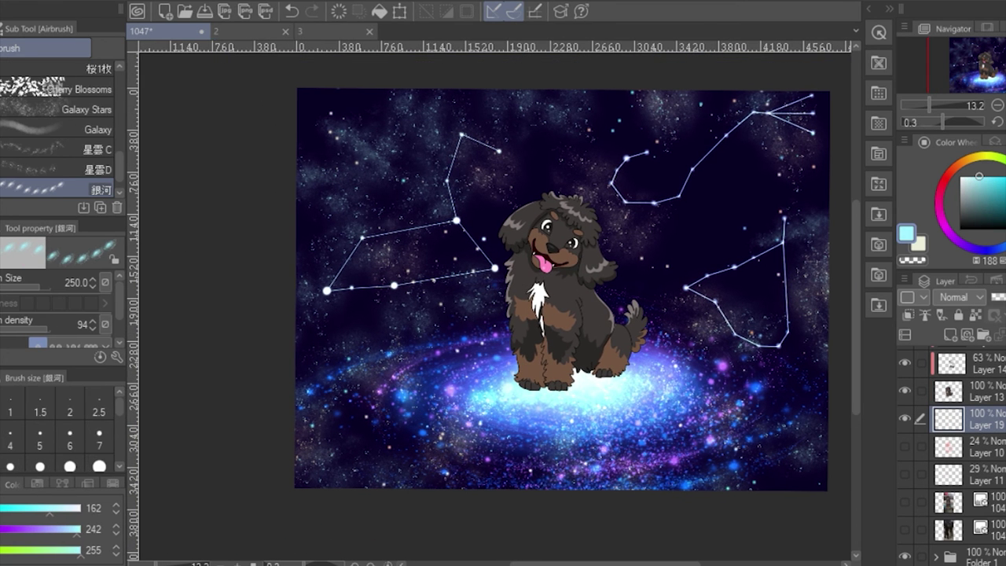
scroll(63, 126, "up", 5)
left_click(63, 113)
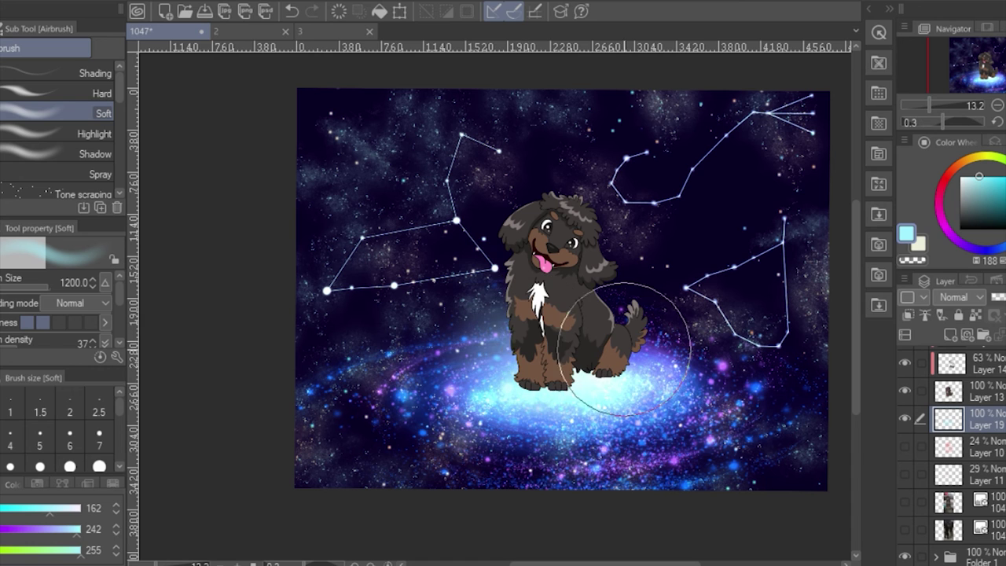
mouse_move(557, 258)
left_mouse_down()
mouse_move(542, 307)
mouse_move(597, 350)
mouse_move(613, 330)
mouse_move(601, 267)
mouse_move(561, 224)
mouse_move(534, 235)
left_mouse_up()
key("bracketleft")
key("bracketleft")
key("bracketleft")
scroll(646, 321, "down", 2)
scroll(242, 353, "down", 1)
- Add a layer beneath the blue glow and airbrush a soft pink (RGB 255, 162, 193) glow around the dog
key("ctrl+shift+n")
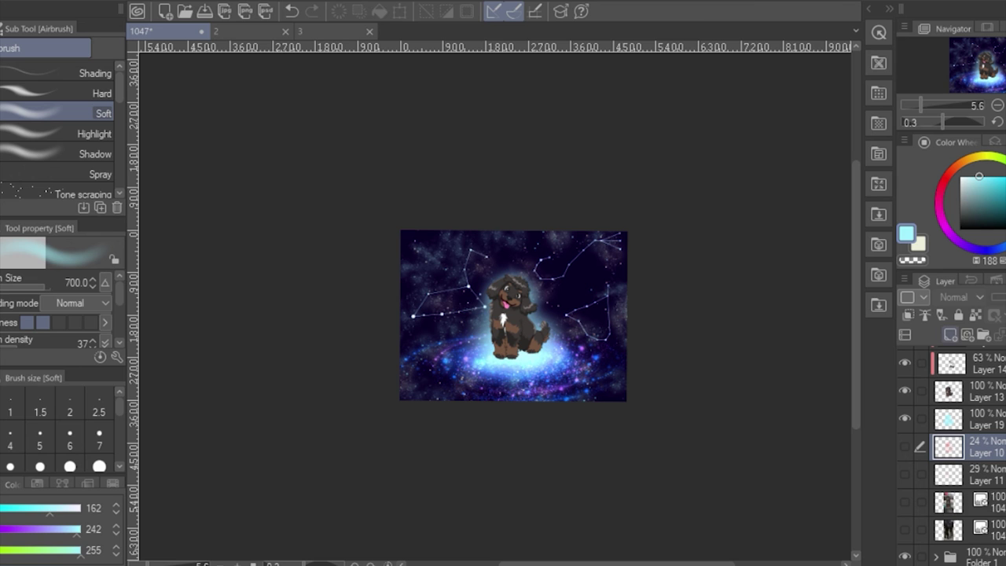
mouse_move(487, 344)
left_mouse_down()
mouse_move(496, 289)
mouse_move(521, 306)
left_mouse_up()
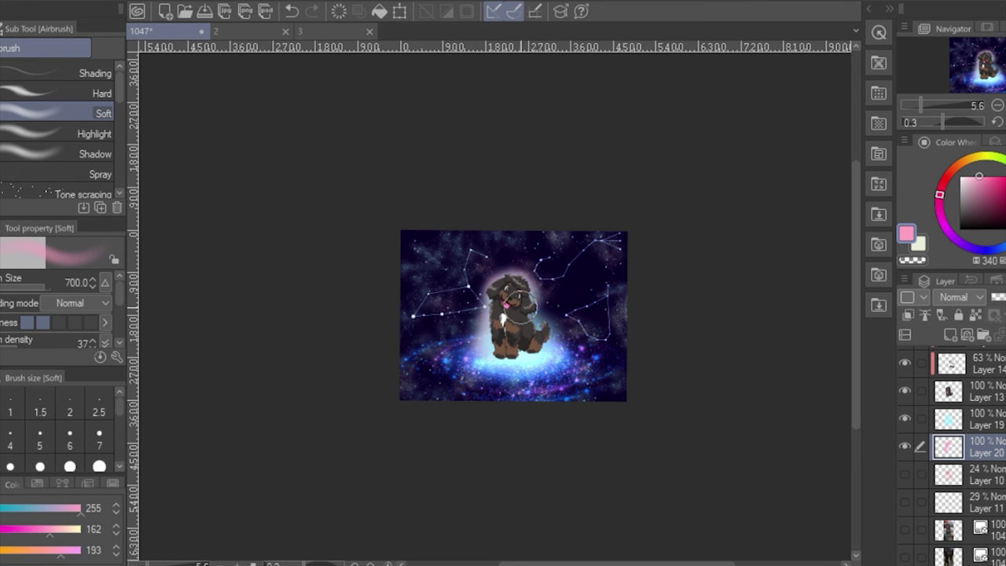
scroll(544, 346, "up", 4)
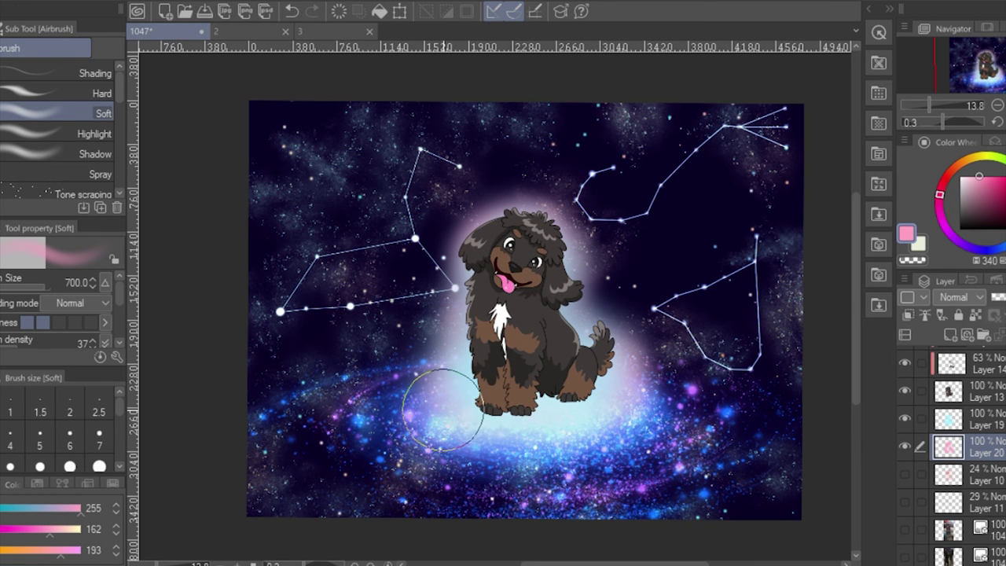
- Try Add (Glow) blending on the blue glow layer and Glow dodge on the pink glow layer
scroll(596, 341, "down", 3)
left_click(959, 419)
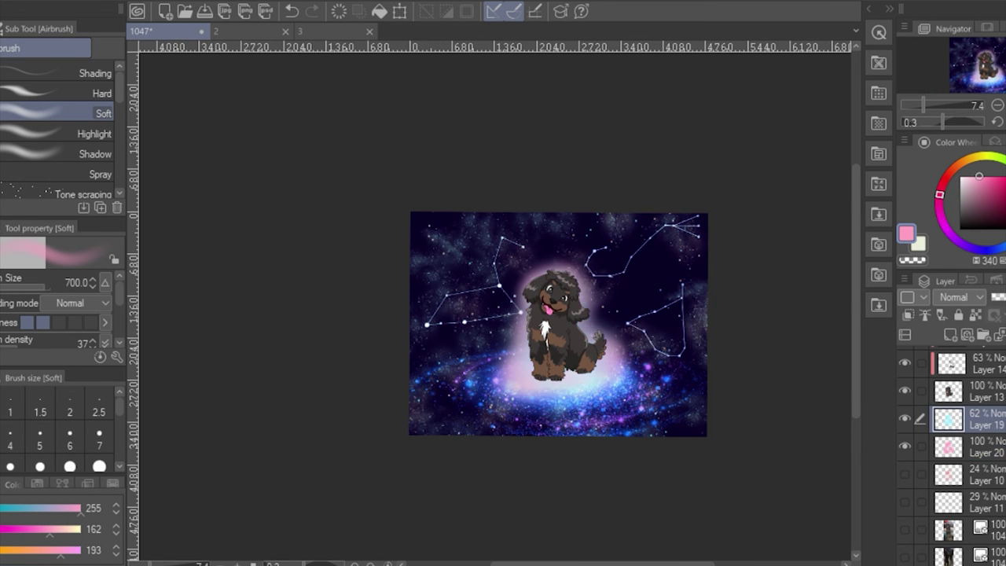
left_click(953, 296)
left_click(944, 135)
scroll(637, 328, "up", 2)
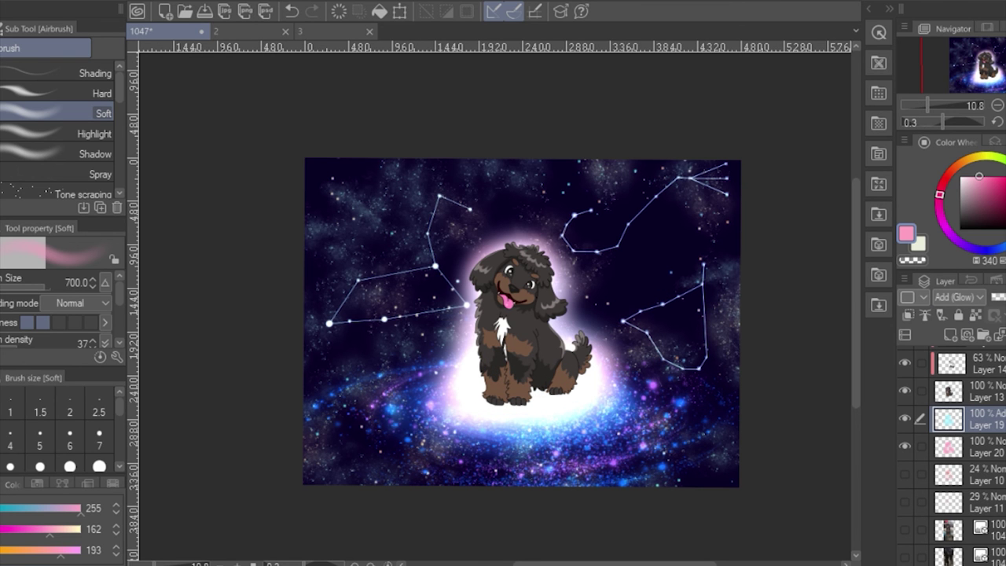
left_click(948, 446)
left_click(953, 297)
left_click(959, 120)
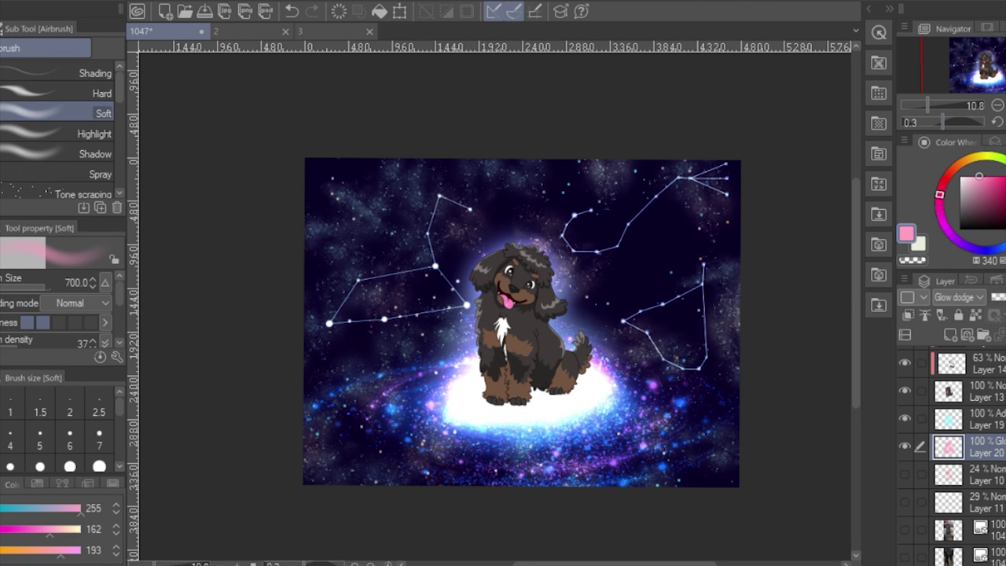
- Set the blending mode of the blue glow layer to Glow dodge
left_click(958, 418)
left_click(953, 297)
left_click(959, 119)
scroll(680, 378, "down", 1)
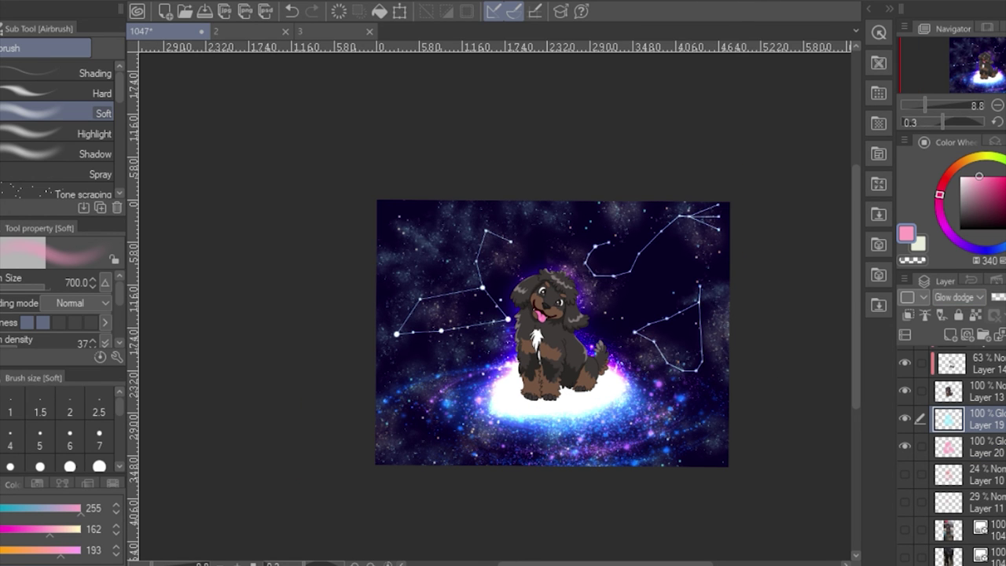
- Set the pink glow layer to Add (Glow) and lower its opacity to 48%
left_click(948, 446)
left_click(953, 297)
left_click(959, 150)
scroll(554, 355, "up", 2)
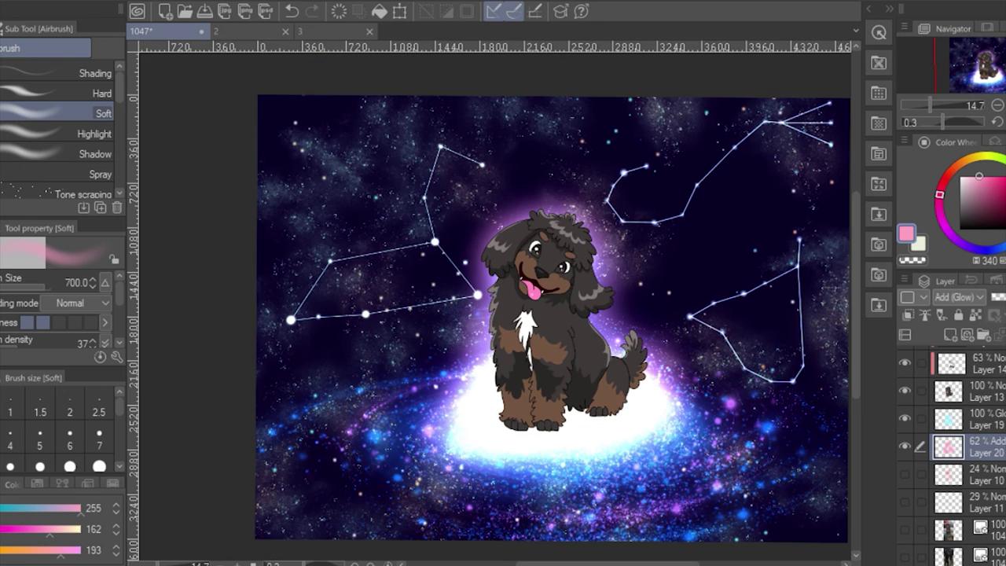
scroll(649, 372, "down", 5)
left_click_drag(650, 372, 660, 393)
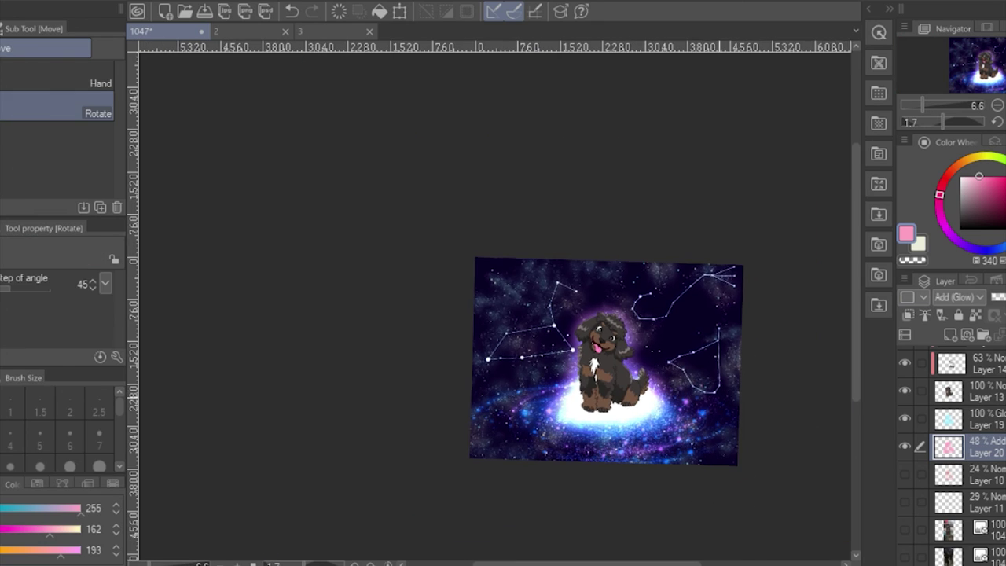
scroll(573, 190, "up", 5)
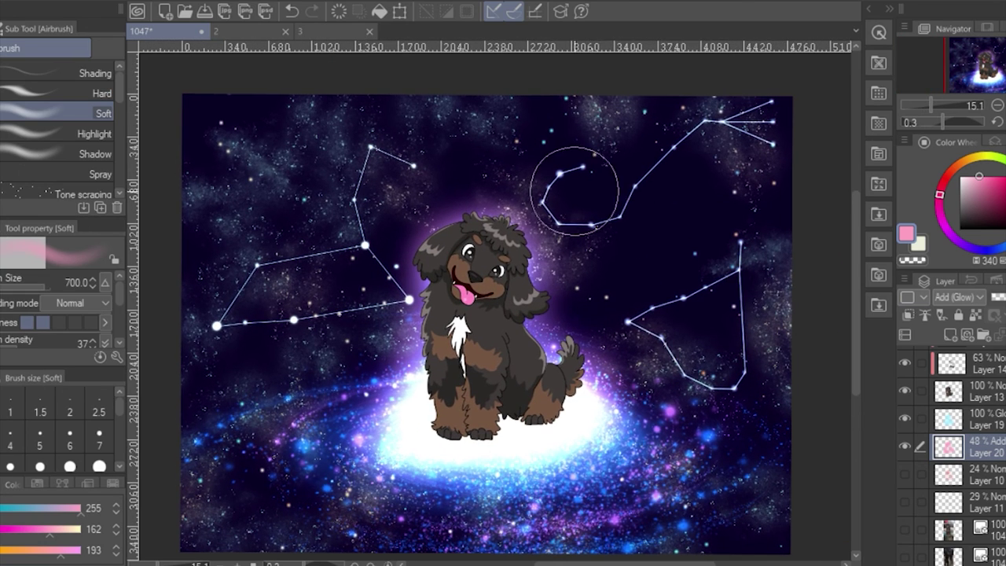